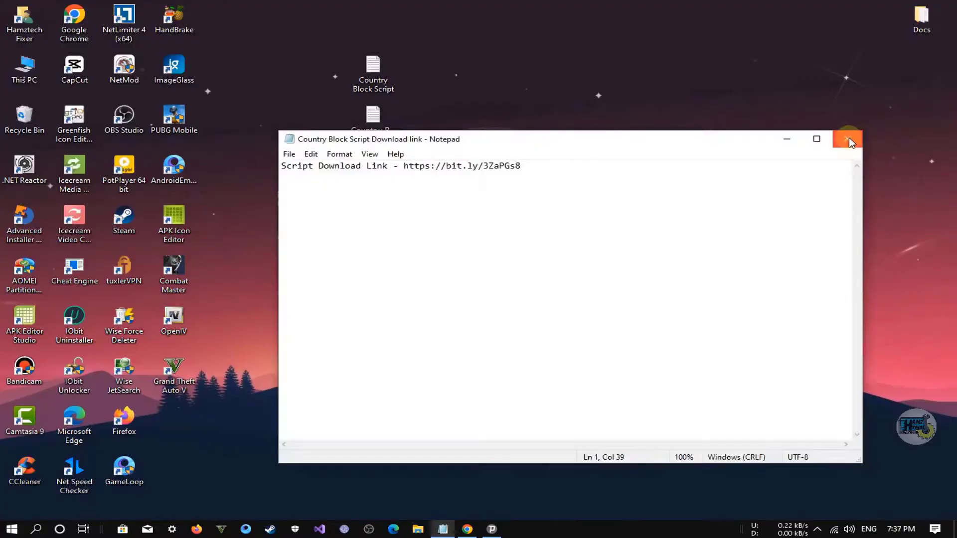
Open the Country Block Script (1) file from the desktop and select all of its code
click(850, 144)
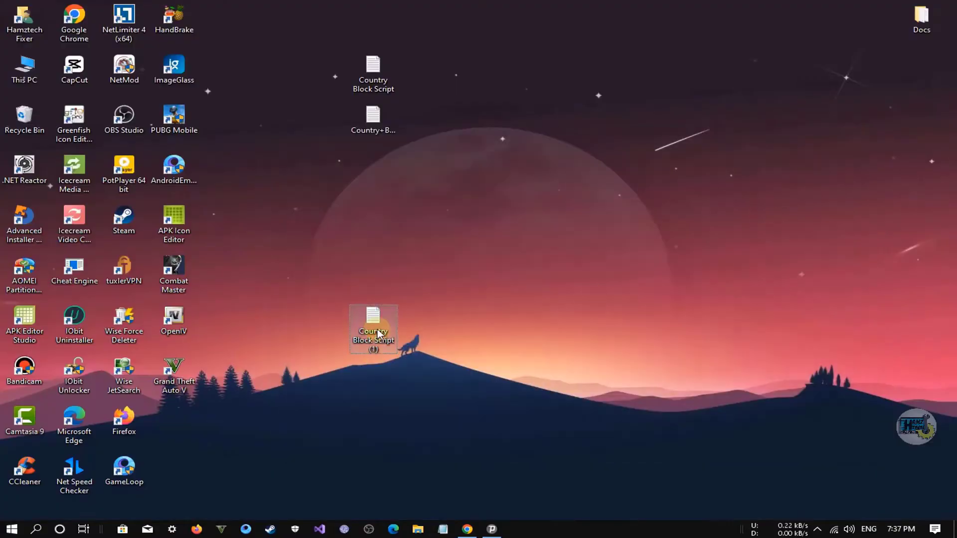
double_click(371, 324)
key(ctrl+a)
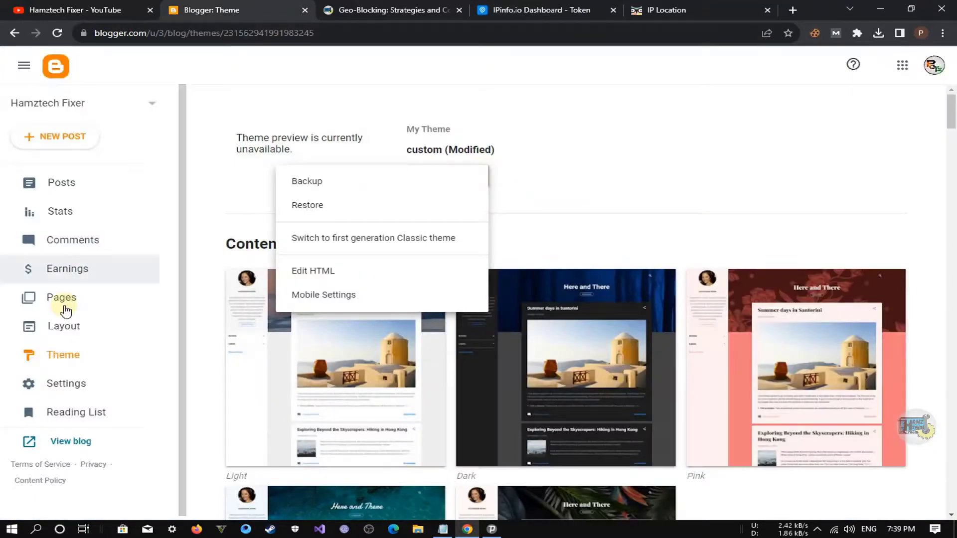
Open the Theme section of the blog and examine the restriction script in the template code
click(44, 356)
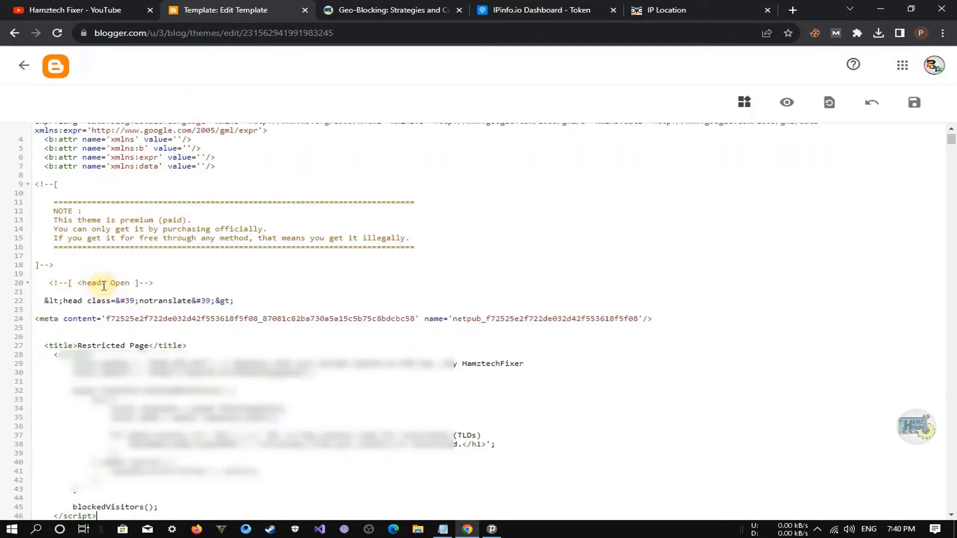
scroll(307, 318, down, 2)
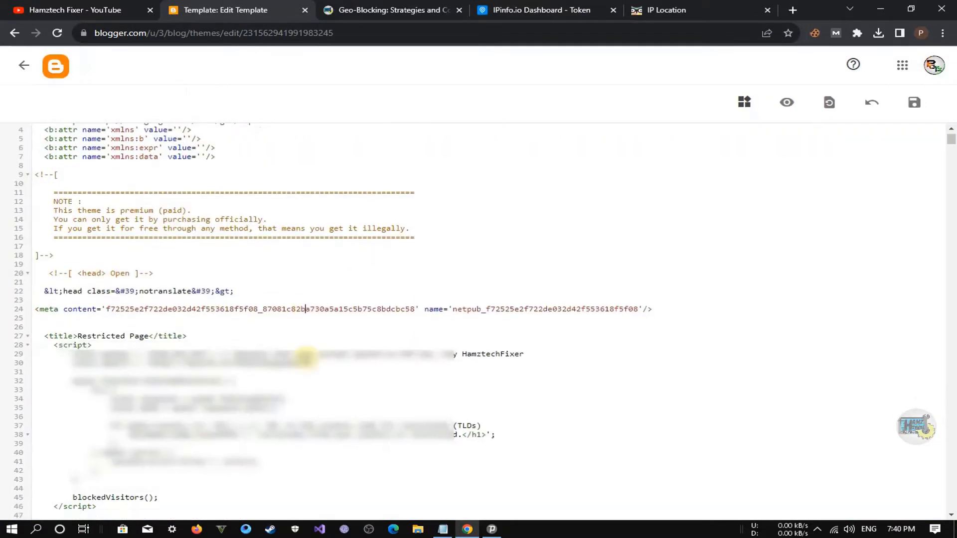
drag(97, 416, 20, 379)
click(34, 398)
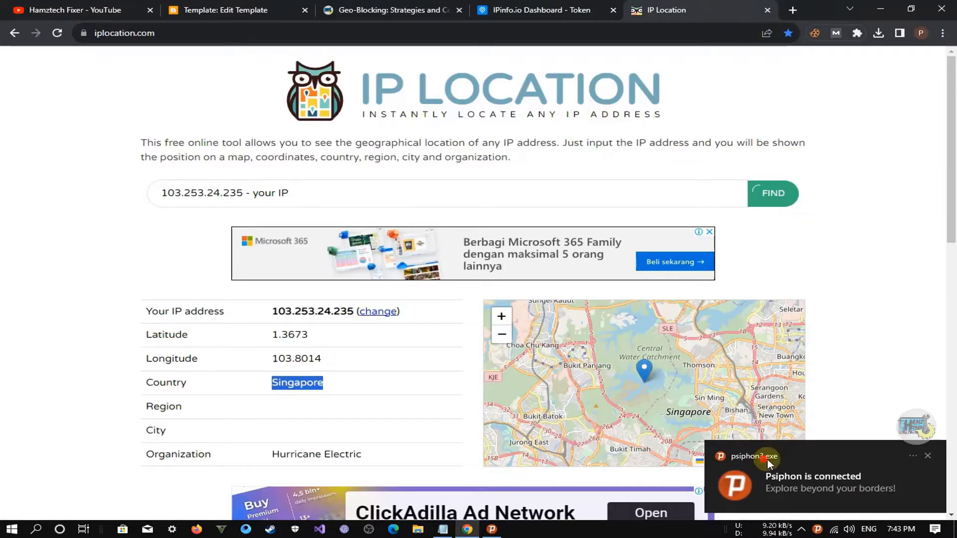
Check the Psiphon connection to Japan and reload the geo-blocking article to test the country restriction
click(492, 529)
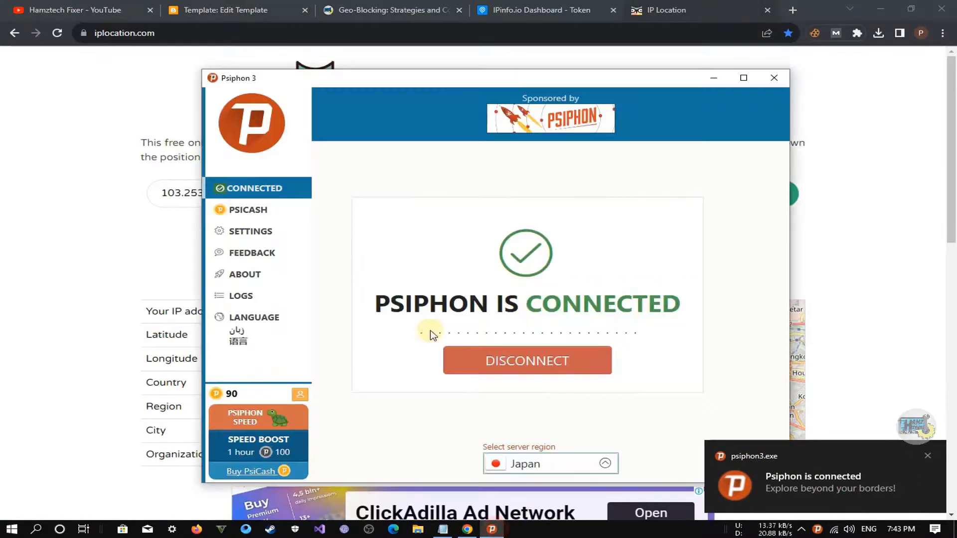
drag(520, 304, 697, 307)
click(59, 32)
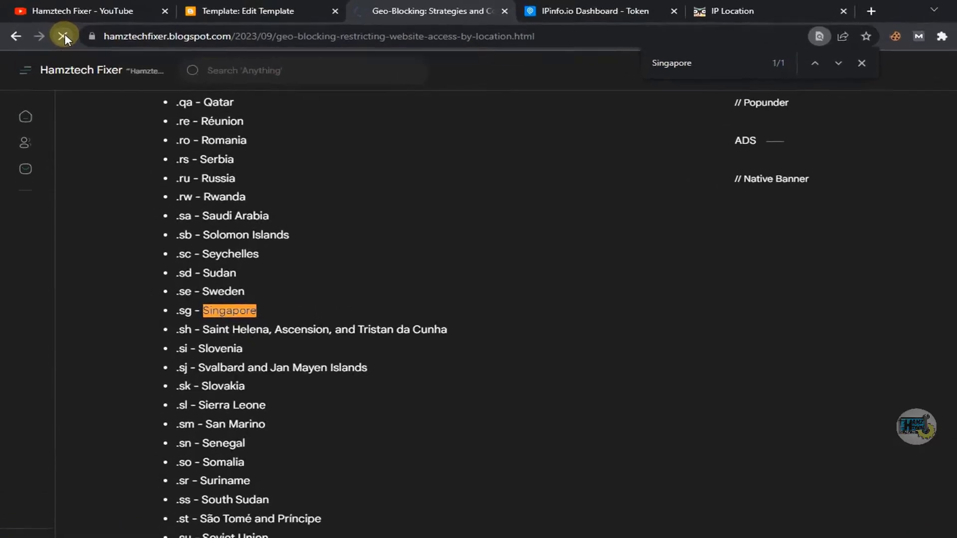
drag(4, 100, 798, 99)
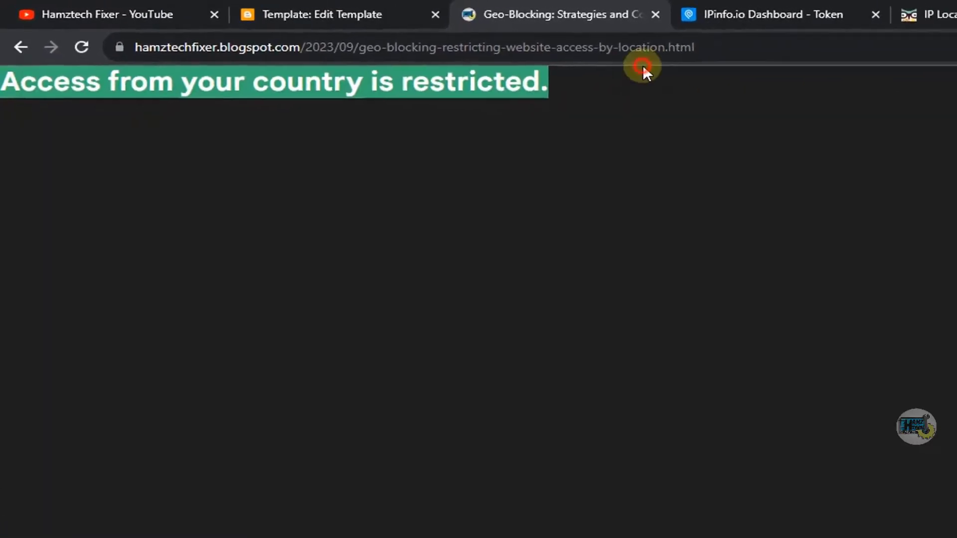
key(F5)
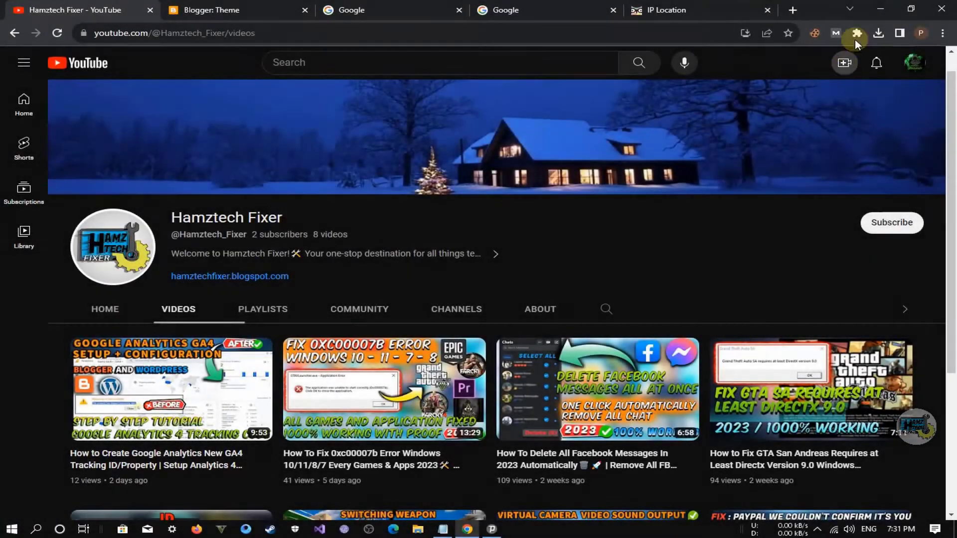
View the code in the Country Block Script file on the desktop, then close the file
click(886, 7)
double_click(369, 69)
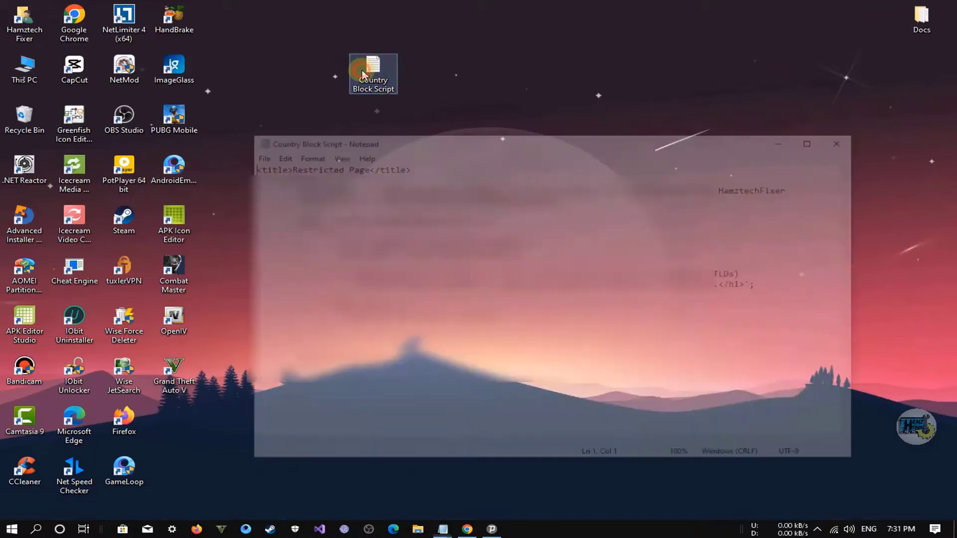
drag(342, 381, 256, 153)
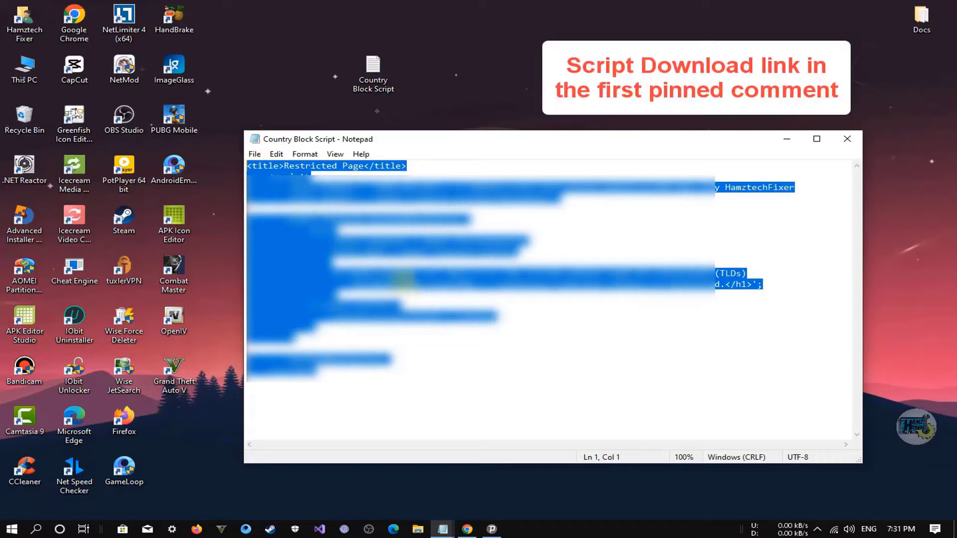
click(844, 141)
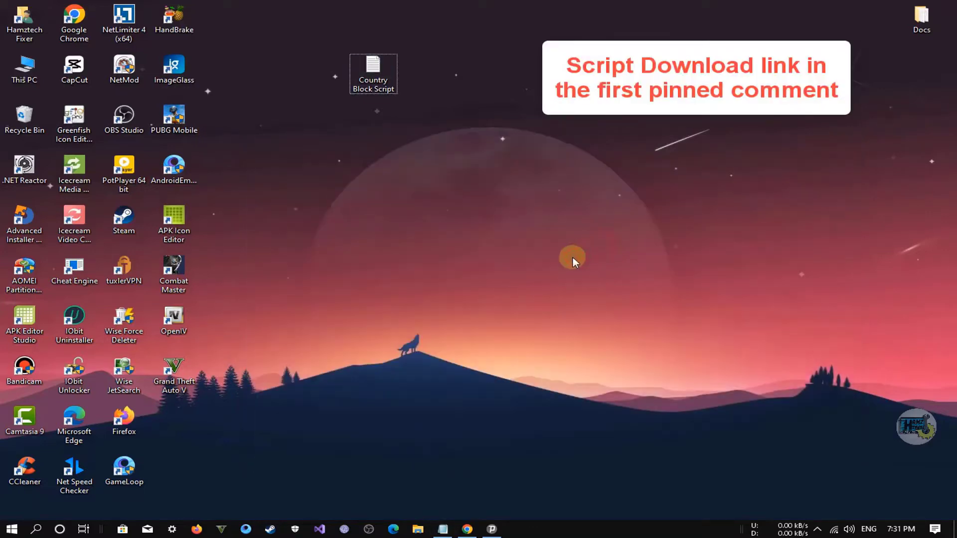
Copy the script download URL from the Country Block Script Download link note
click(443, 530)
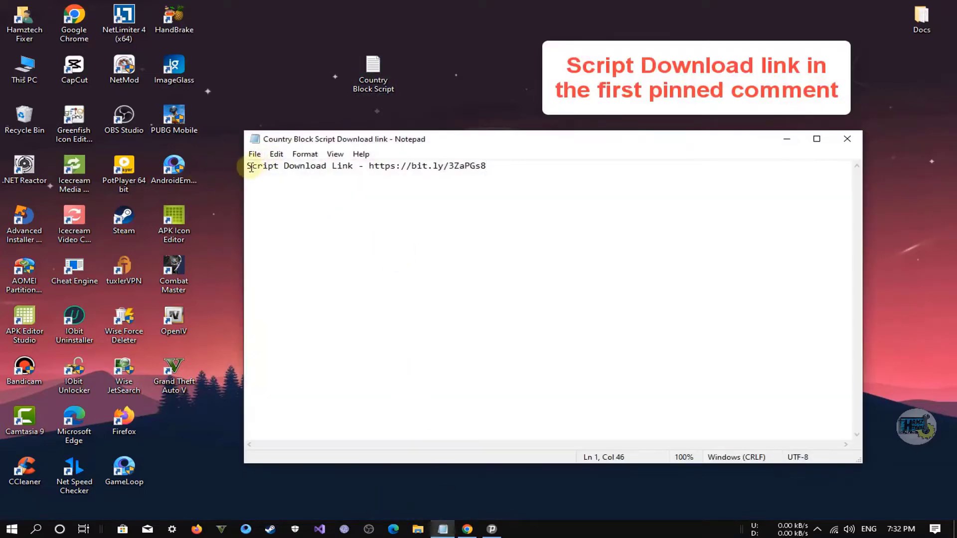
drag(244, 167, 422, 167)
click(551, 165)
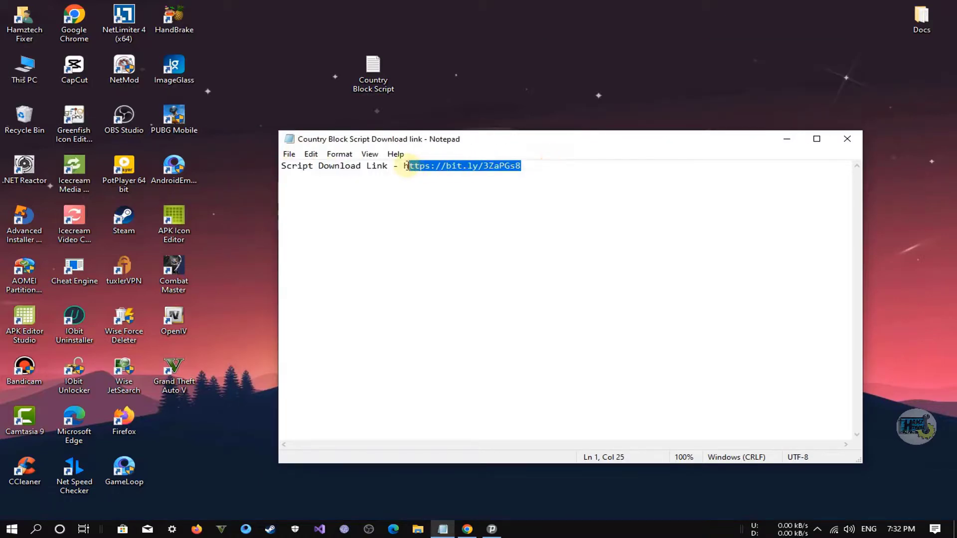
right_click(443, 173)
click(459, 209)
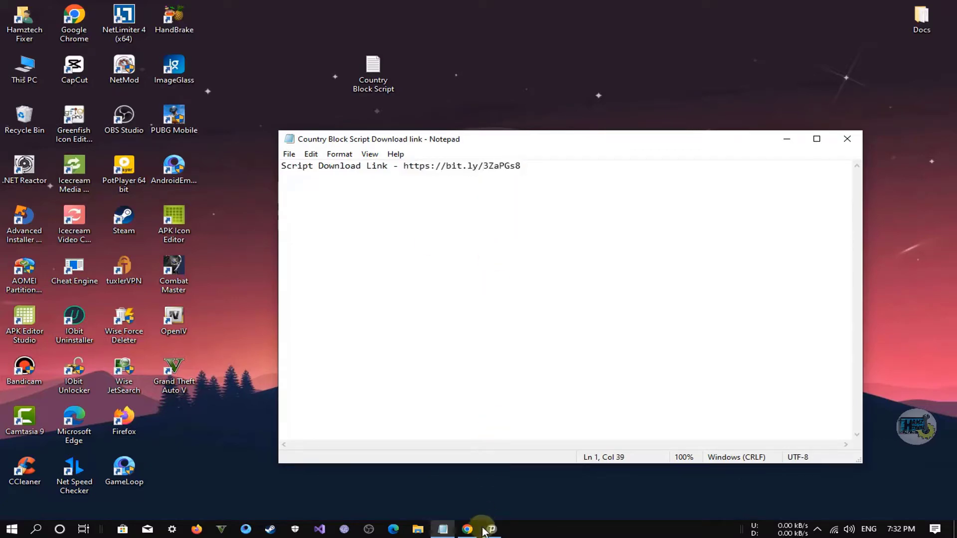
click(468, 529)
click(357, 7)
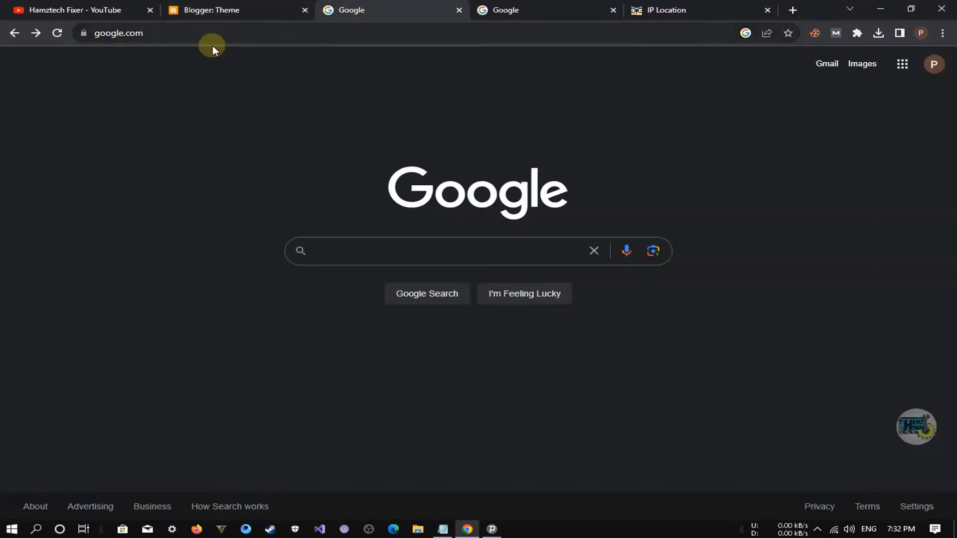
click(205, 33)
right_click(205, 33)
click(231, 110)
drag(218, 33, 12, 34)
key(Return)
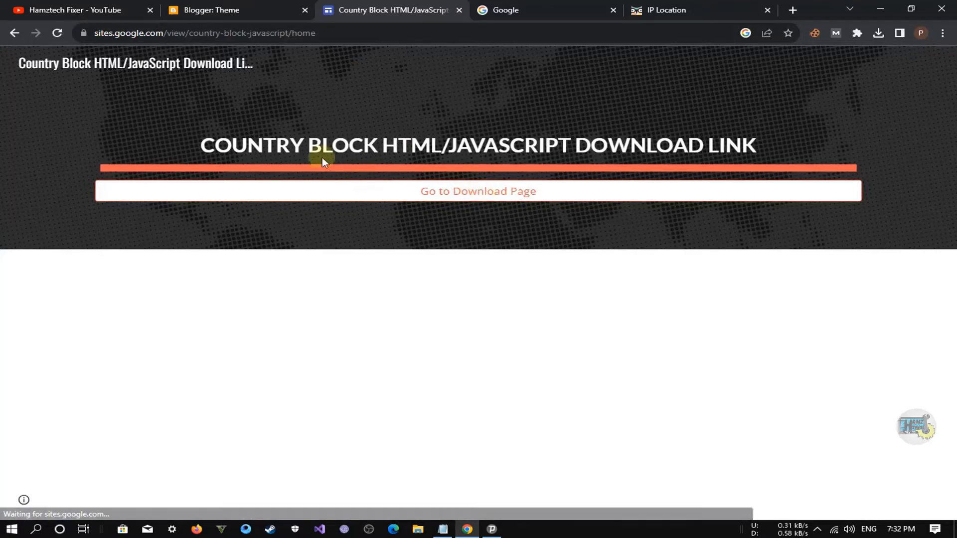
Go to the download page from the Country Block HTML/JavaScript site and highlight the geo-blocking article's title
mouse_move(196, 141)
mouse_down()
mouse_move(767, 141)
mouse_move(592, 152)
mouse_move(141, 142)
mouse_up()
click(288, 145)
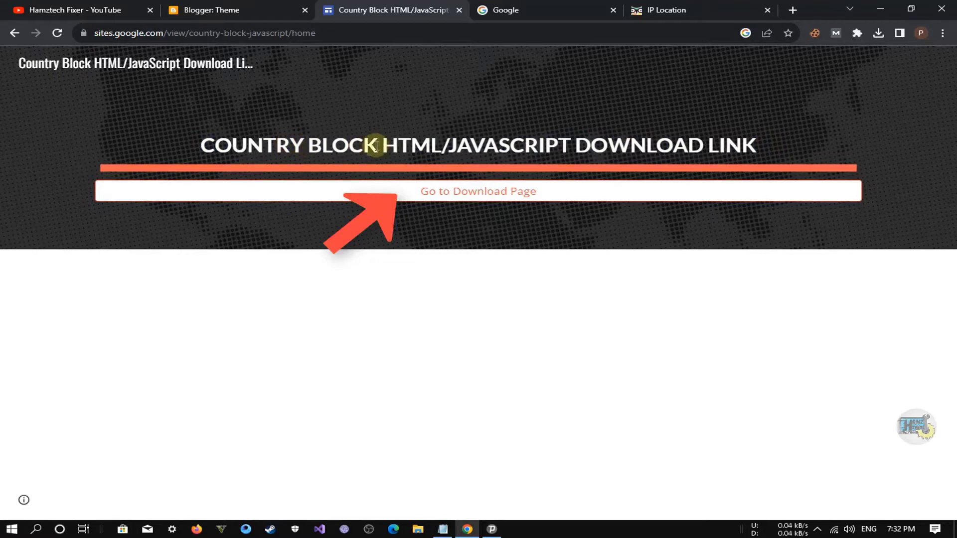
click(442, 198)
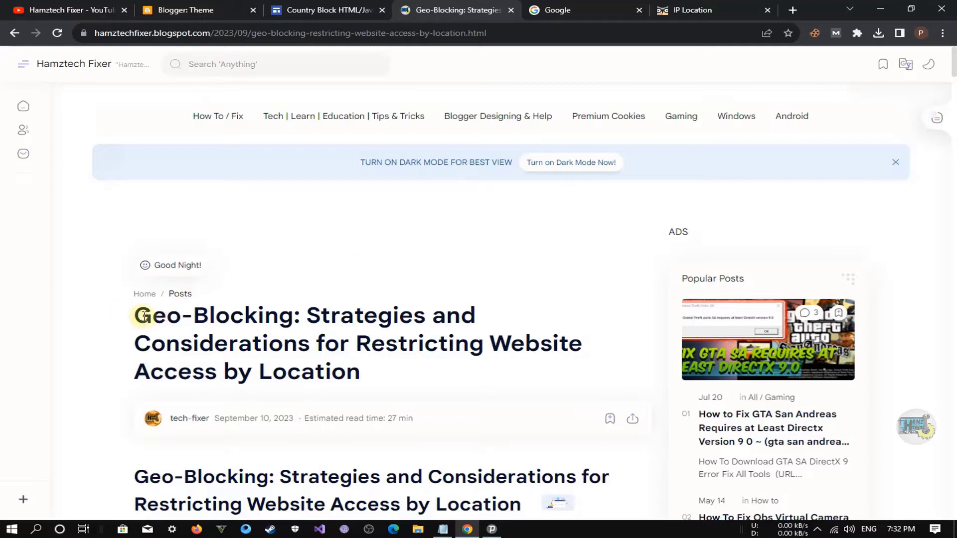
drag(143, 316, 477, 313)
click(474, 313)
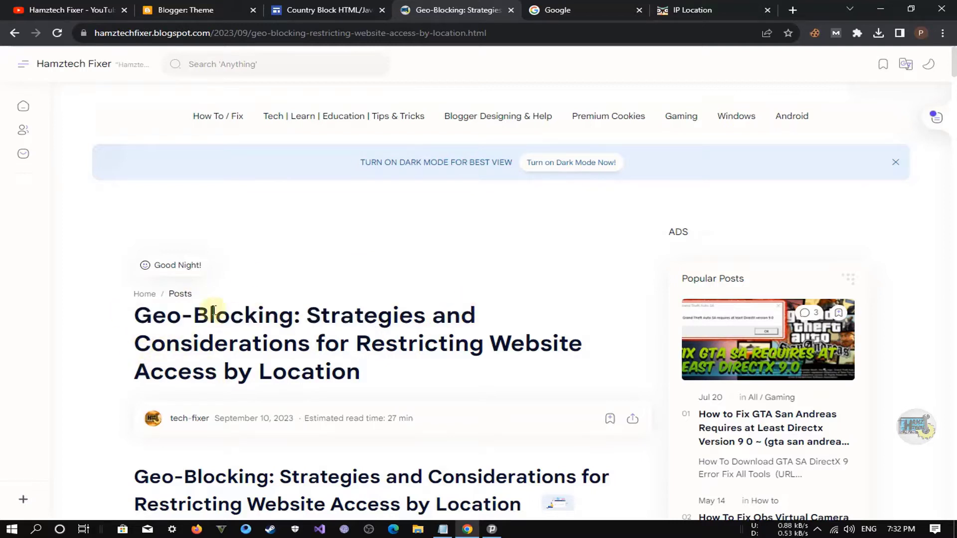
drag(382, 368, 124, 342)
click(125, 343)
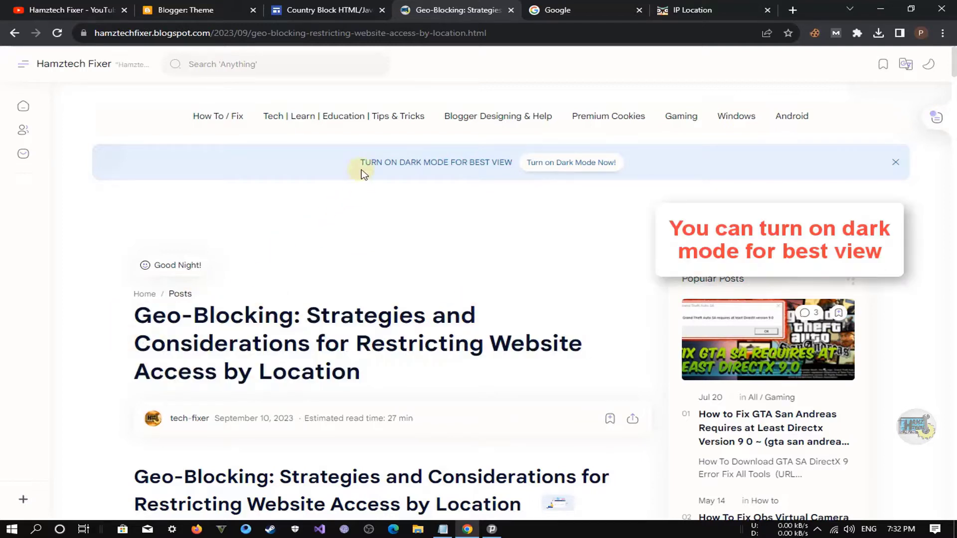
Turn on dark mode for the blog page
click(857, 126)
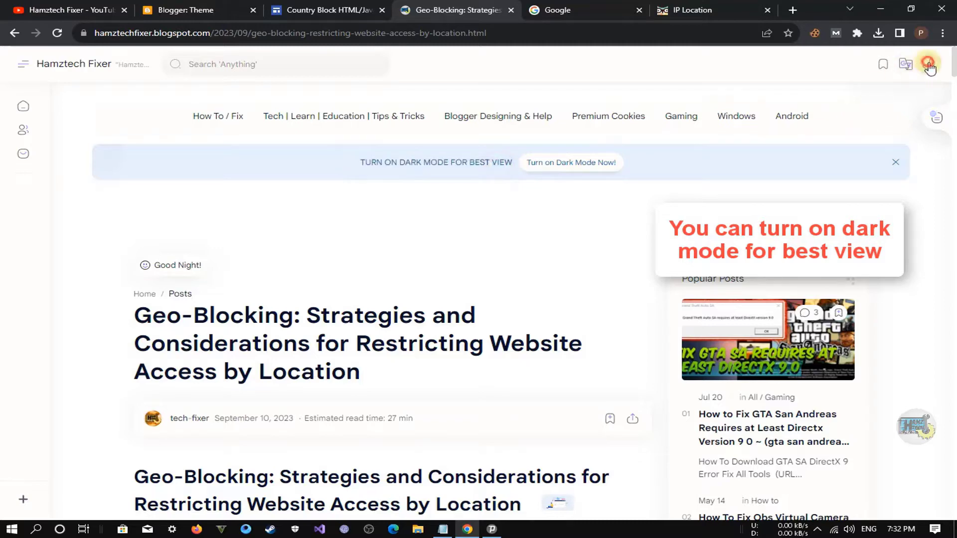
click(928, 65)
click(868, 103)
click(573, 176)
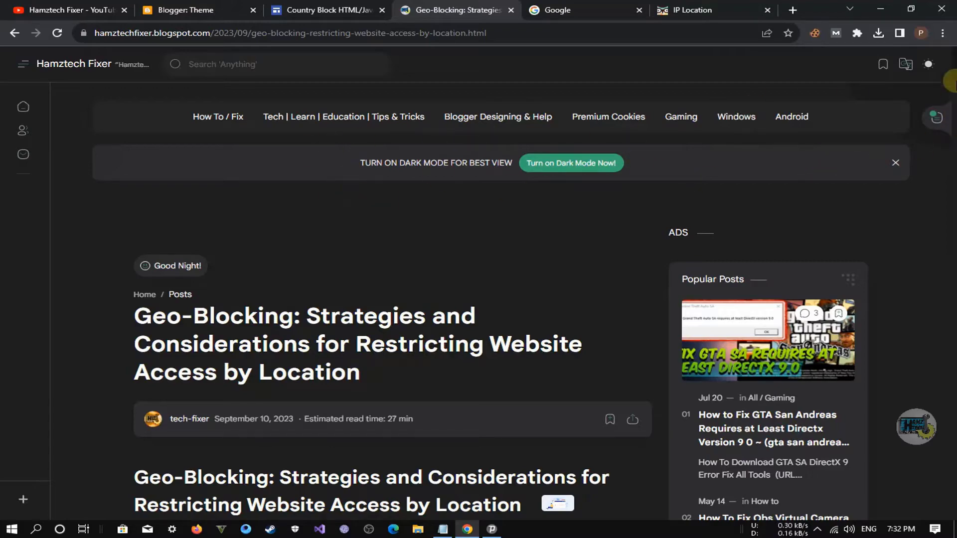
Locate the Upfiles and Up-4ever download links for the Country Block code in the article's Introduction
drag(953, 82, 860, 110)
drag(132, 317, 479, 313)
drag(64, 349, 477, 344)
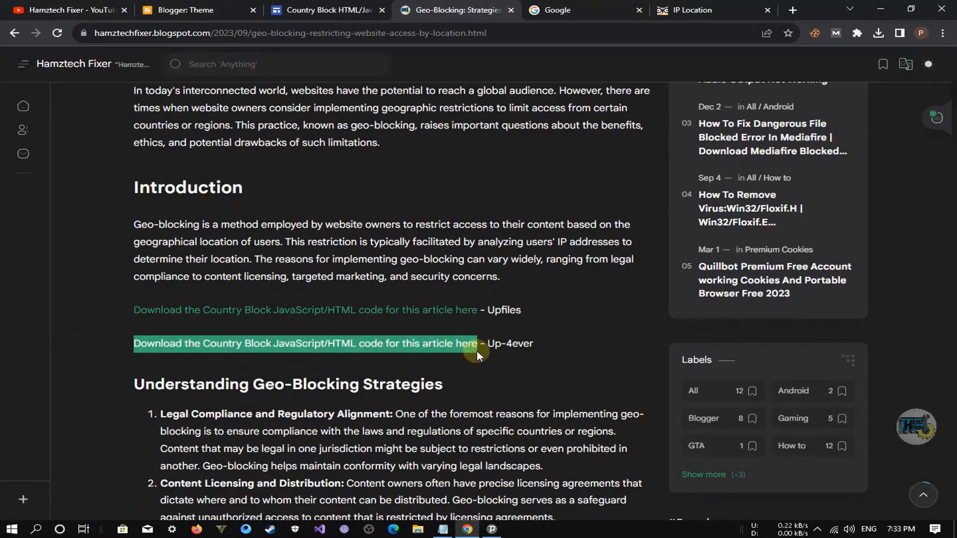
click(462, 343)
Open the hamztechfixer.blogspot.com link from the YouTube channel page
click(46, 8)
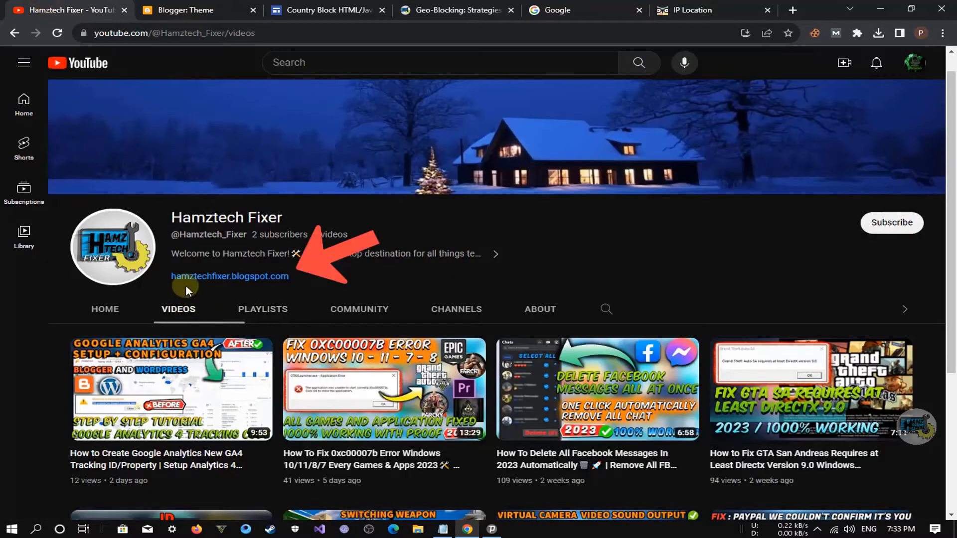
drag(163, 275, 182, 280)
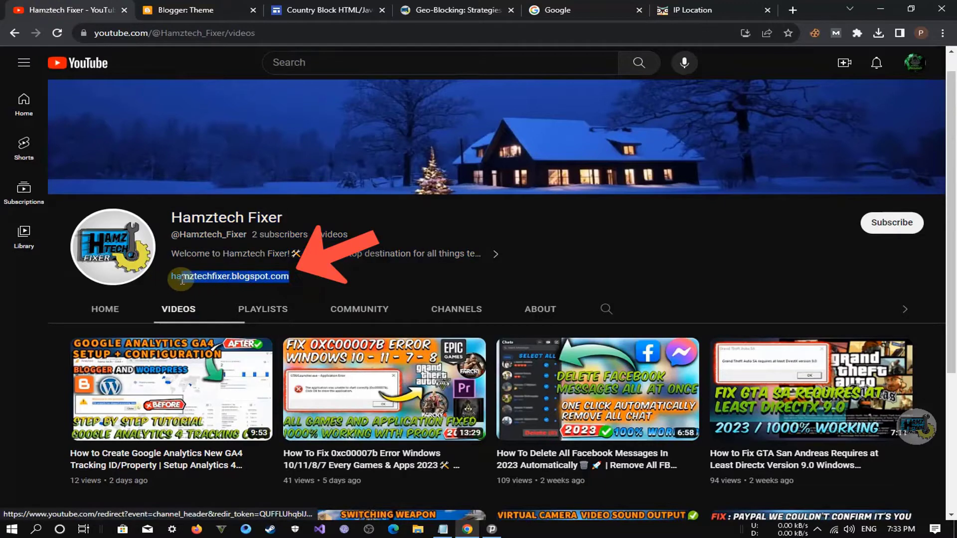
click(279, 277)
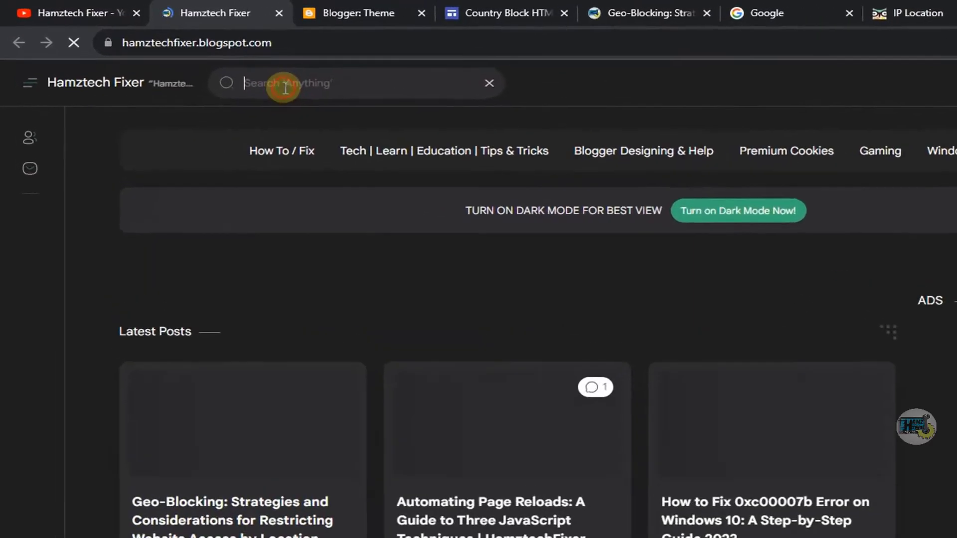
Search the blog for "country block" and open the geo-blocking article from the results
text(country block)
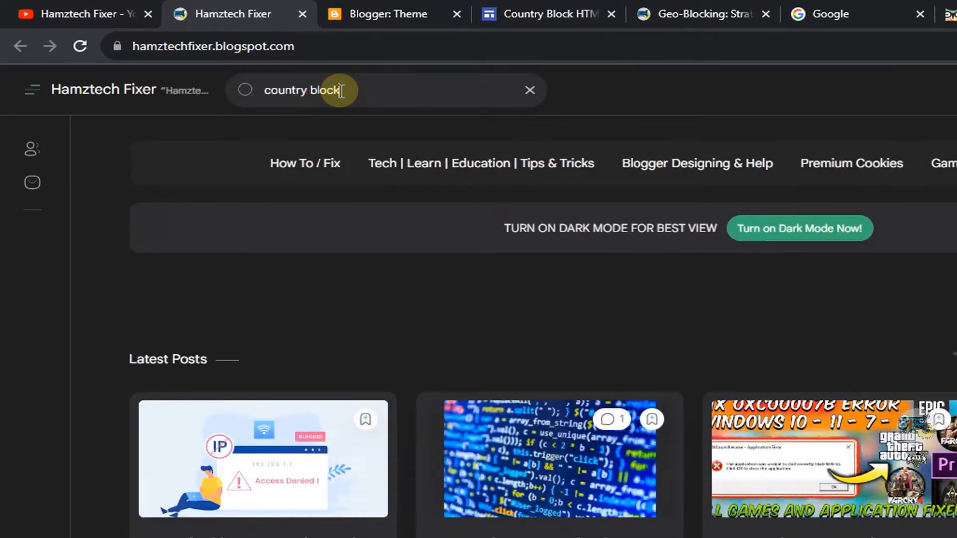
drag(341, 90, 256, 103)
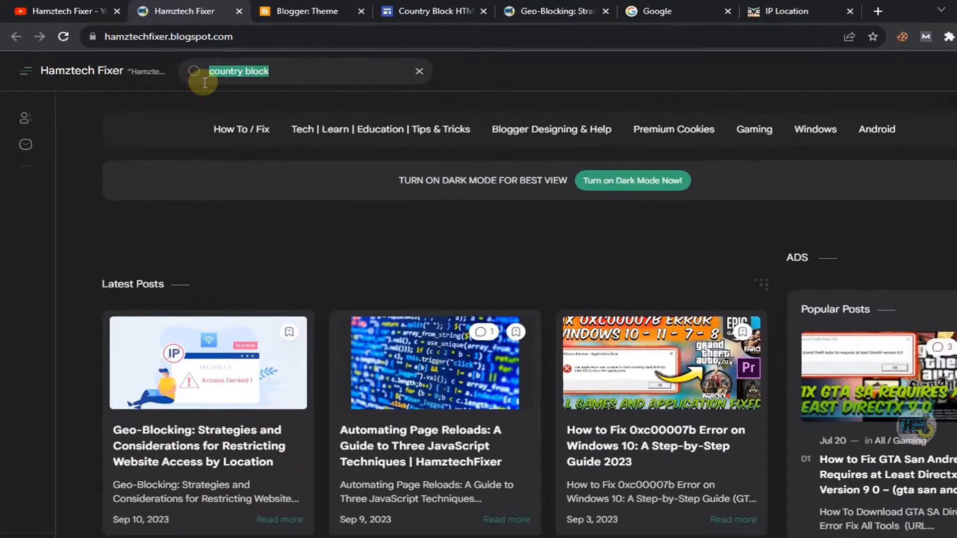
key(Return)
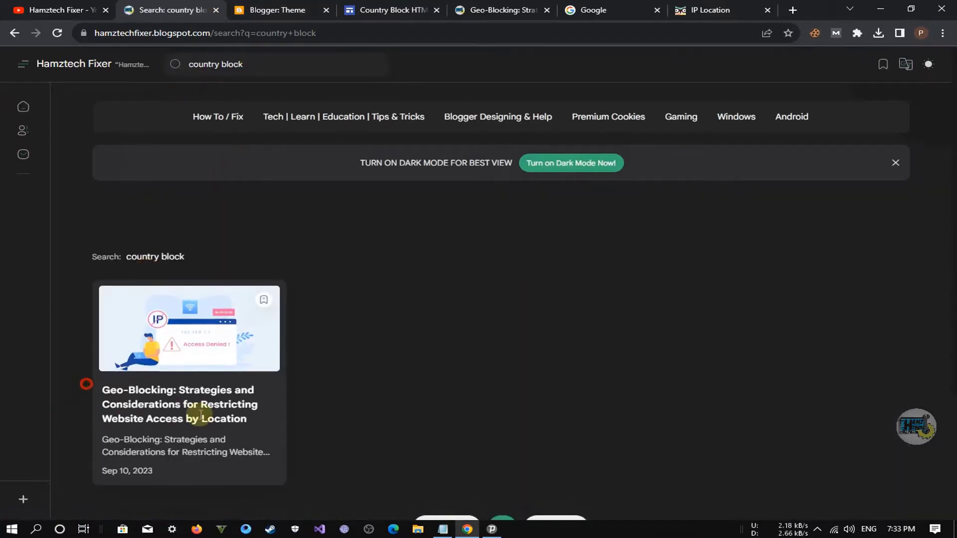
click(175, 411)
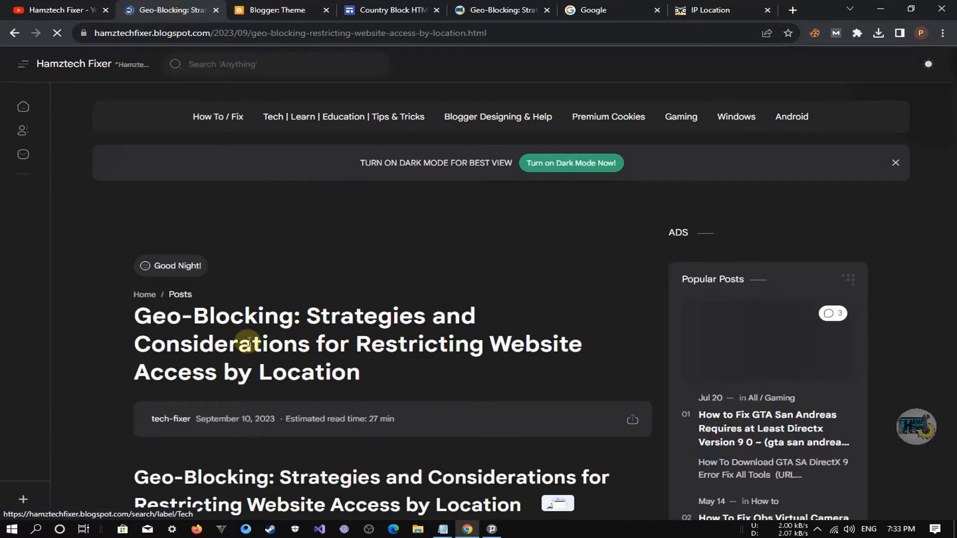
Close the duplicate article tab and return to the Introduction section of the geo-blocking article already open
click(216, 10)
click(456, 7)
click(419, 6)
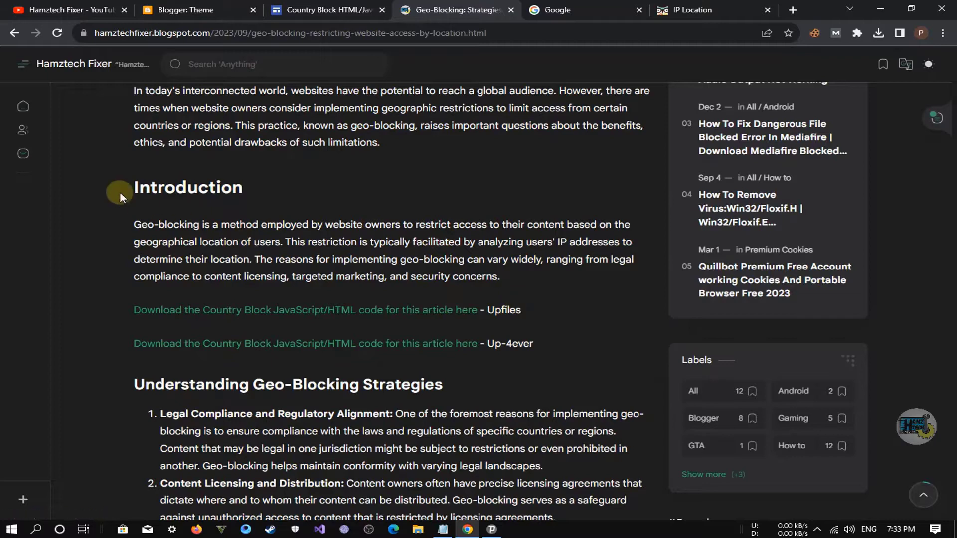
drag(213, 189, 240, 186)
click(241, 183)
Open the Upfiles download link for the Country Block JavaScript/HTML code
drag(504, 311, 132, 311)
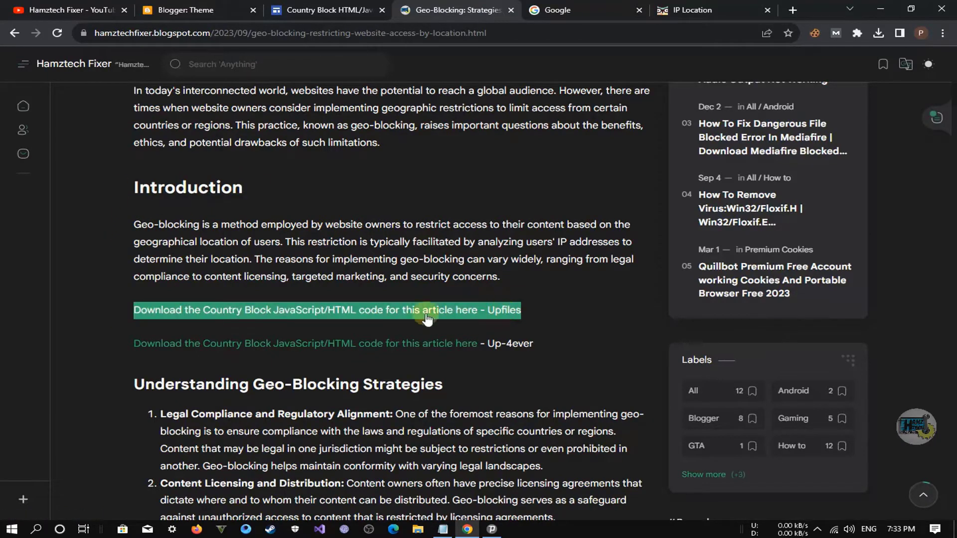
click(137, 312)
click(161, 314)
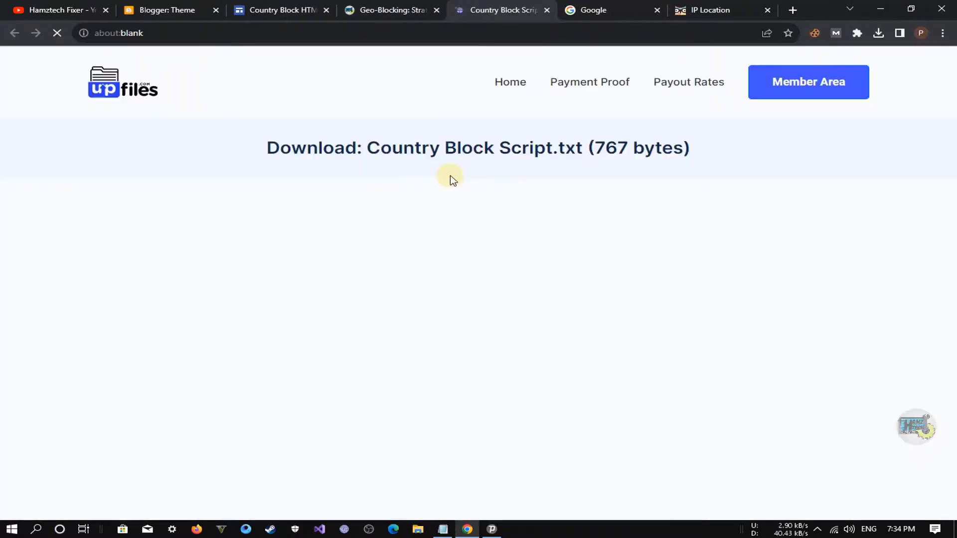
Continue from the Upfiles landing page for Country Block Script.txt to its verification page
click(470, 155)
mouse_move(951, 92)
mouse_down()
mouse_move(952, 132)
mouse_move(949, 108)
mouse_up()
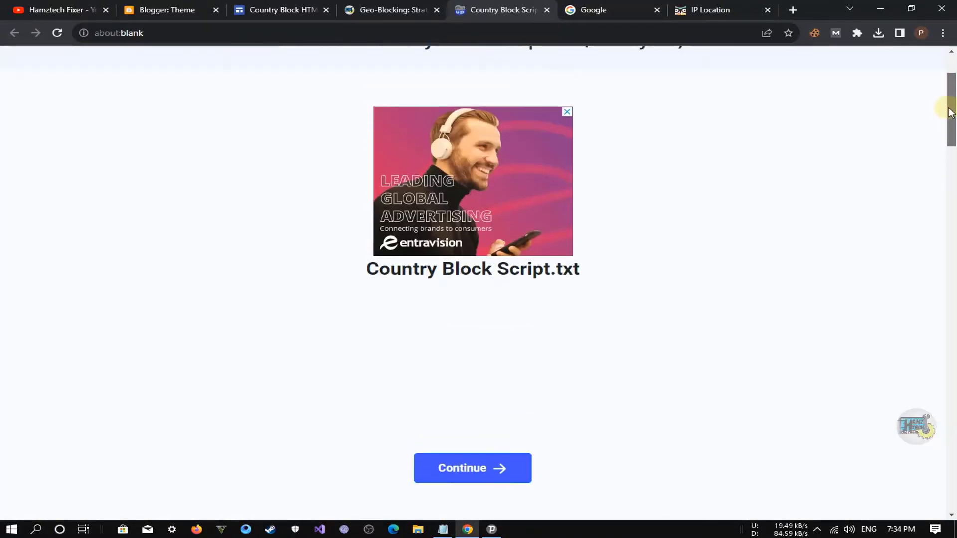
scroll(479, 353, down, 1)
click(447, 417)
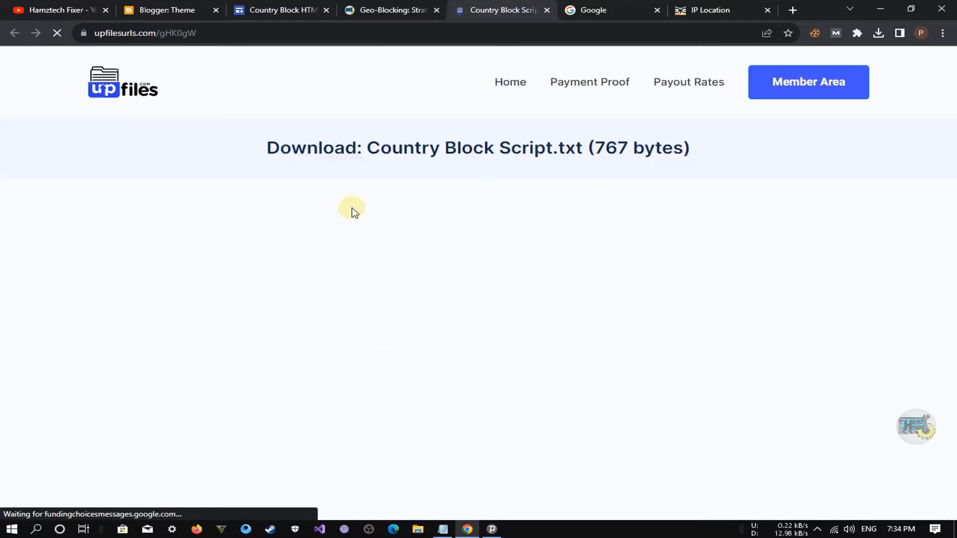
Complete the Upfiles reCAPTCHA by selecting all the images with cars and verifying the selection
click(952, 112)
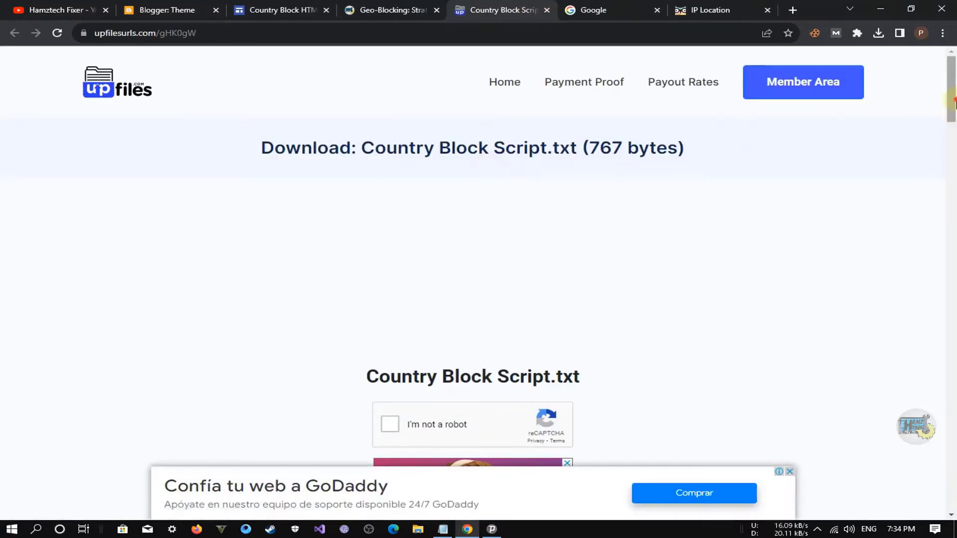
scroll(676, 205, down, 5)
click(416, 157)
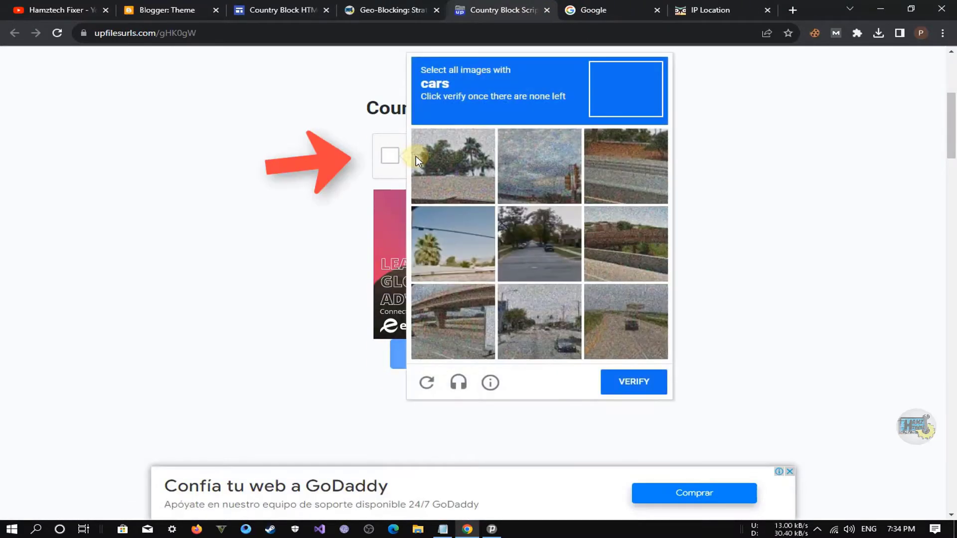
click(539, 247)
click(541, 319)
click(617, 320)
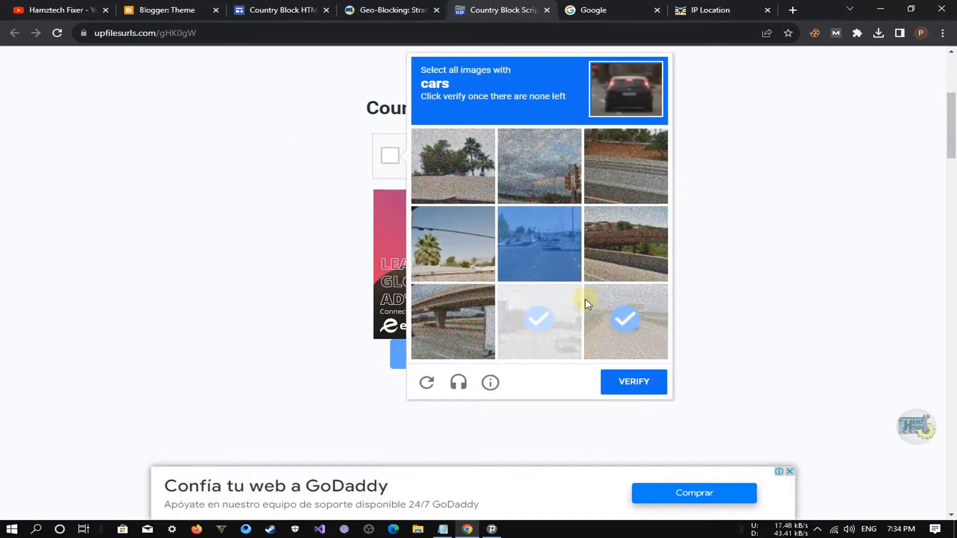
click(633, 383)
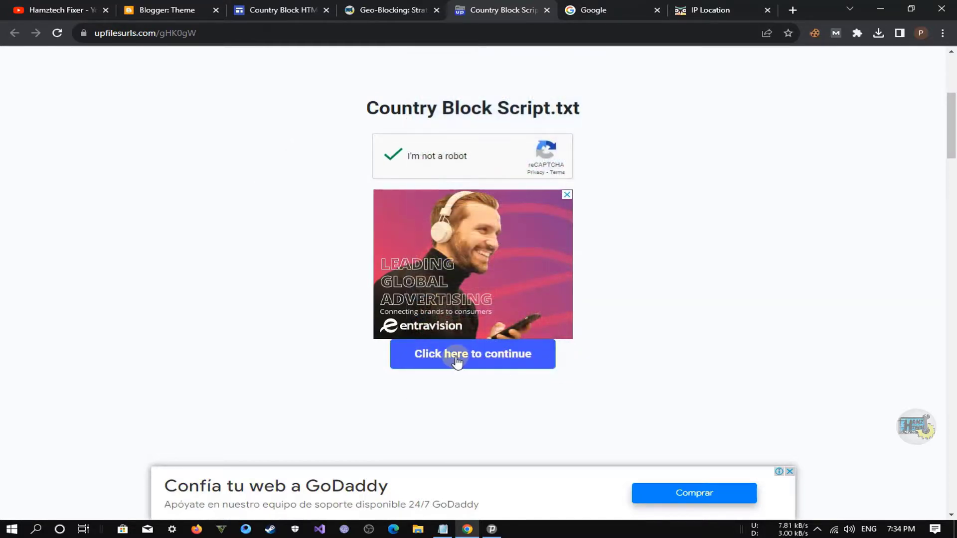
Continue to the Upfiles download link page, dismissing the ad overlay that interrupts it
click(457, 362)
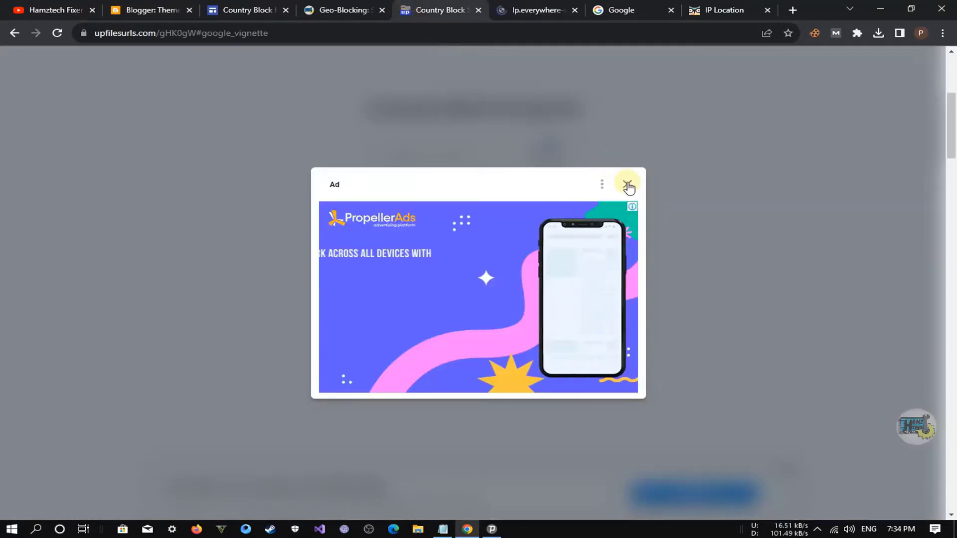
click(628, 184)
click(462, 354)
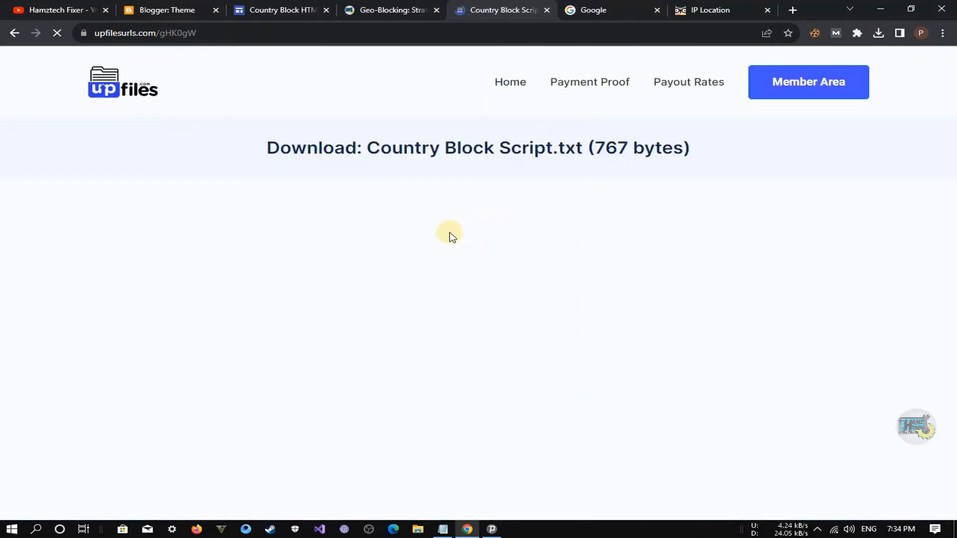
Close the pop-up ad tab and download the Upfiles script to the Desktop as Country+Block+Script
click(951, 99)
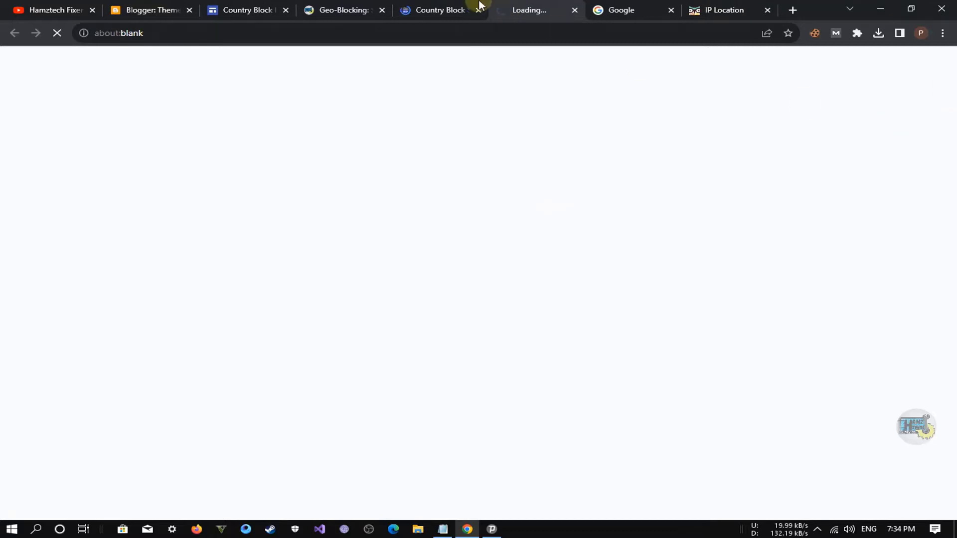
click(433, 7)
click(575, 10)
scroll(950, 137, down, 5)
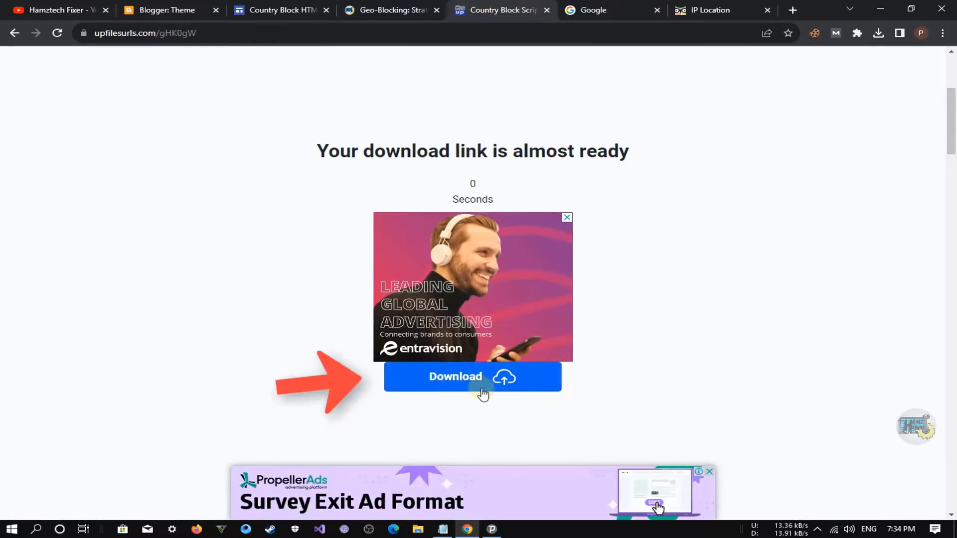
click(471, 384)
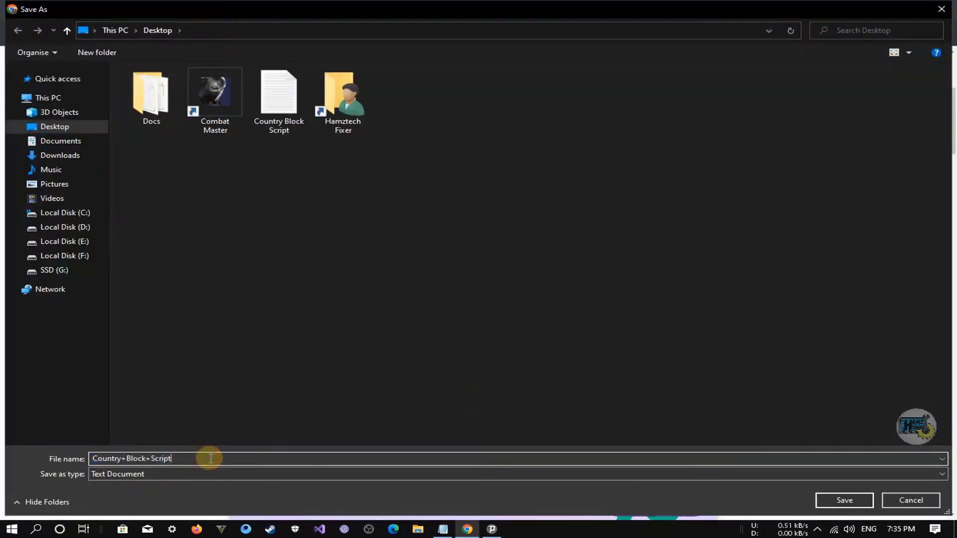
click(843, 499)
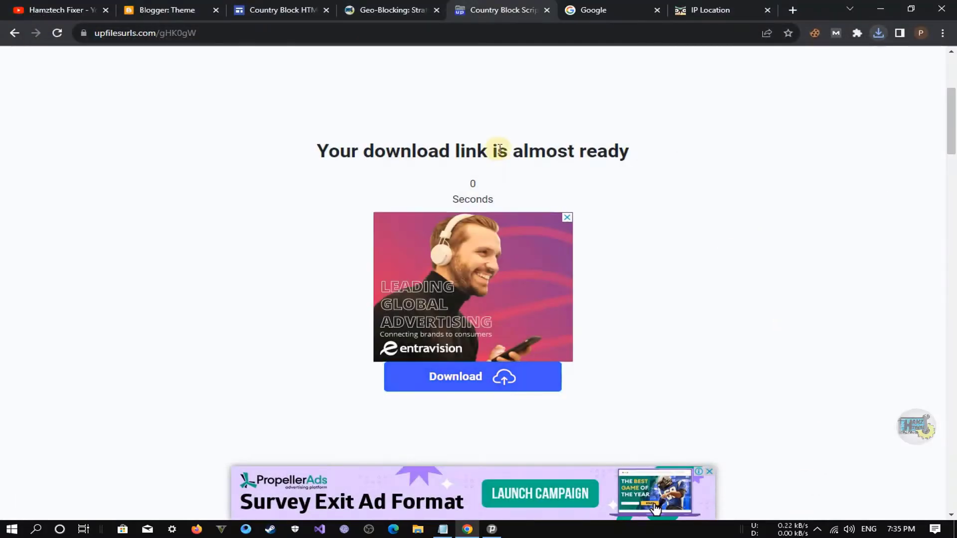
Open the Up-4ever download link from the geo-blocking article and choose the free download, dismissing pop-up tabs
click(359, 5)
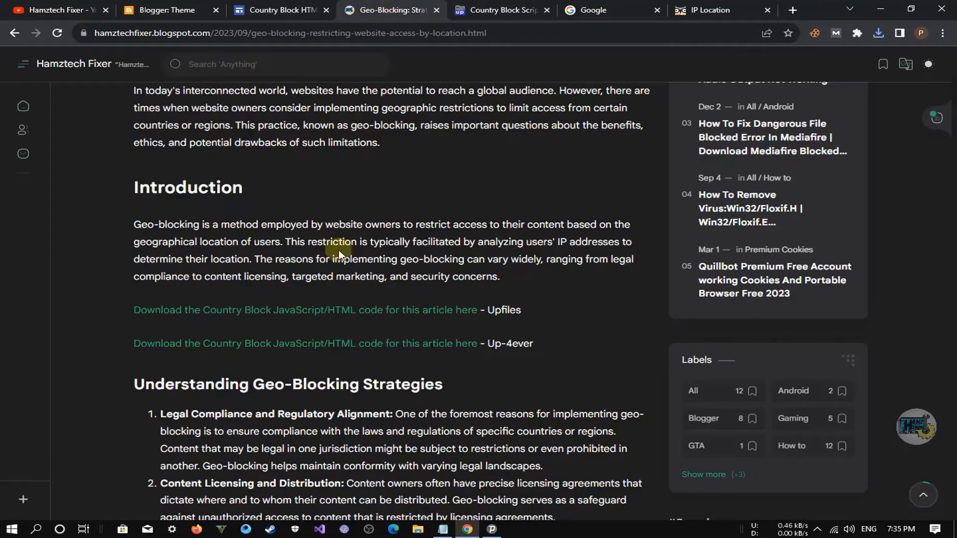
click(223, 351)
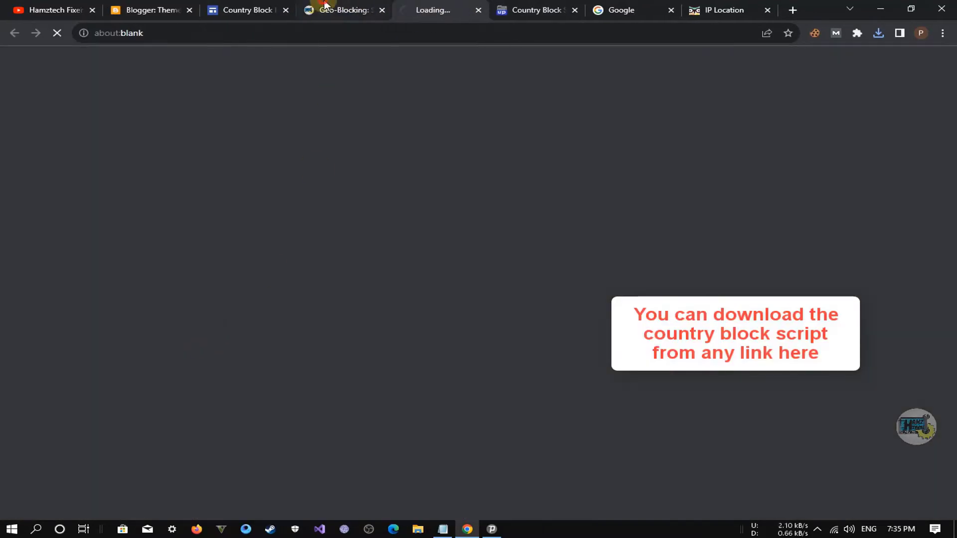
click(533, 345)
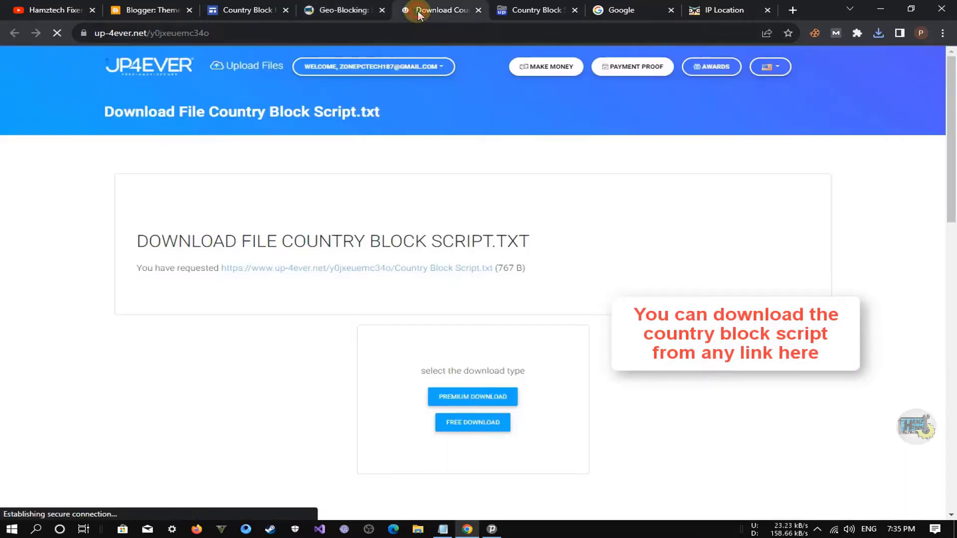
click(301, 246)
click(412, 19)
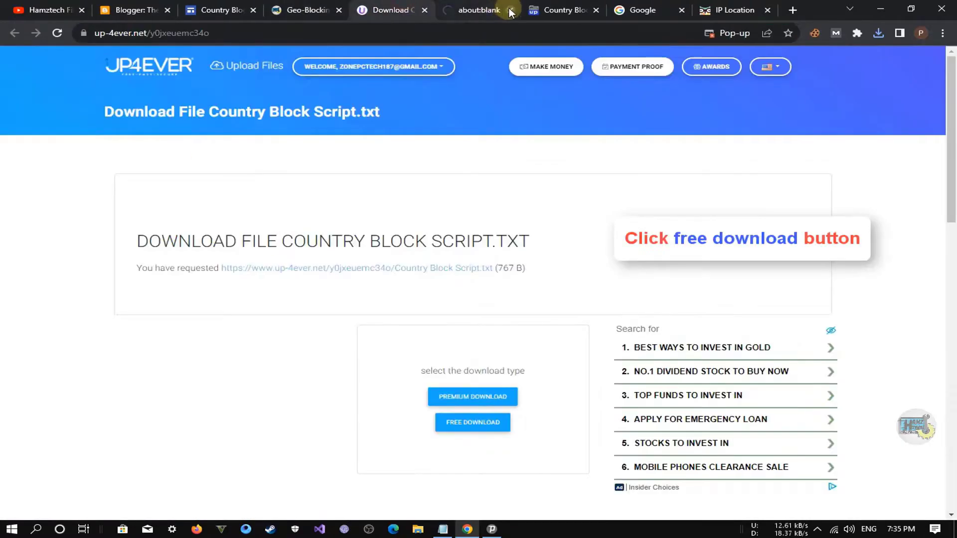
click(468, 424)
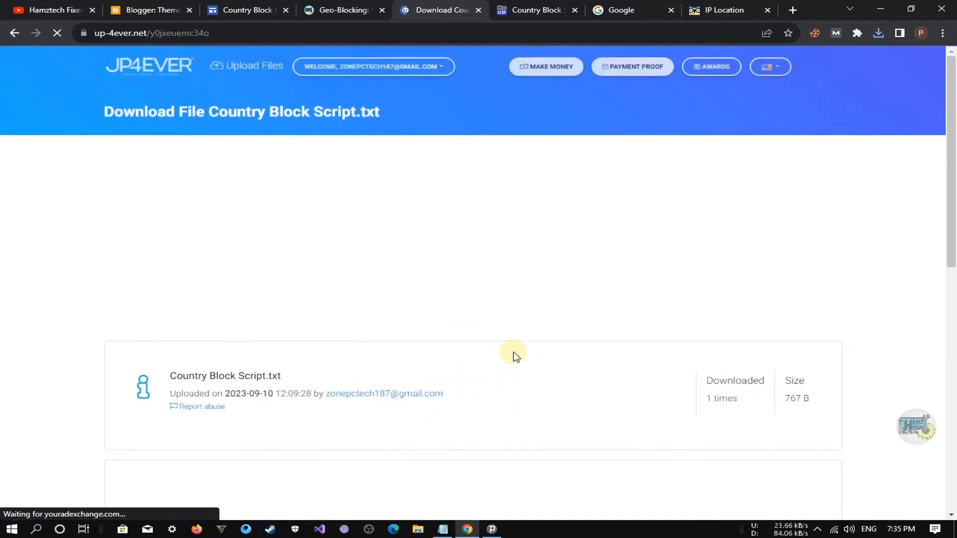
Complete the "I'm not a robot" check on the Up-4ever page, returning from any pop-up ad tabs
scroll(502, 369, down, 5)
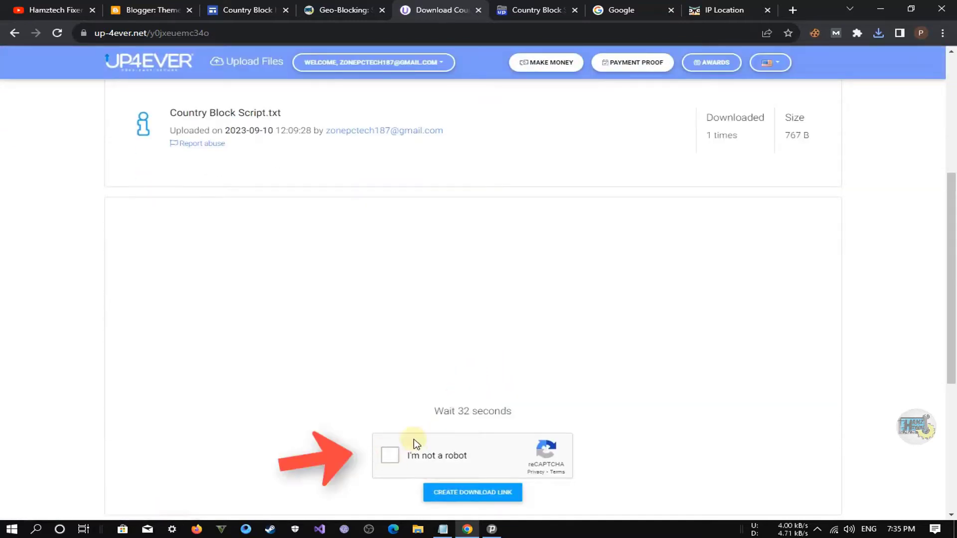
click(397, 456)
click(421, 9)
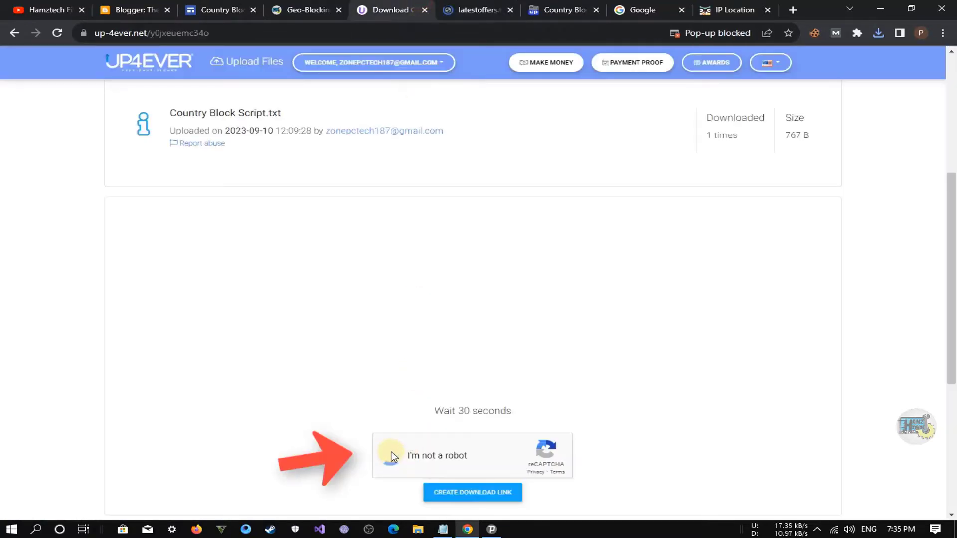
click(438, 413)
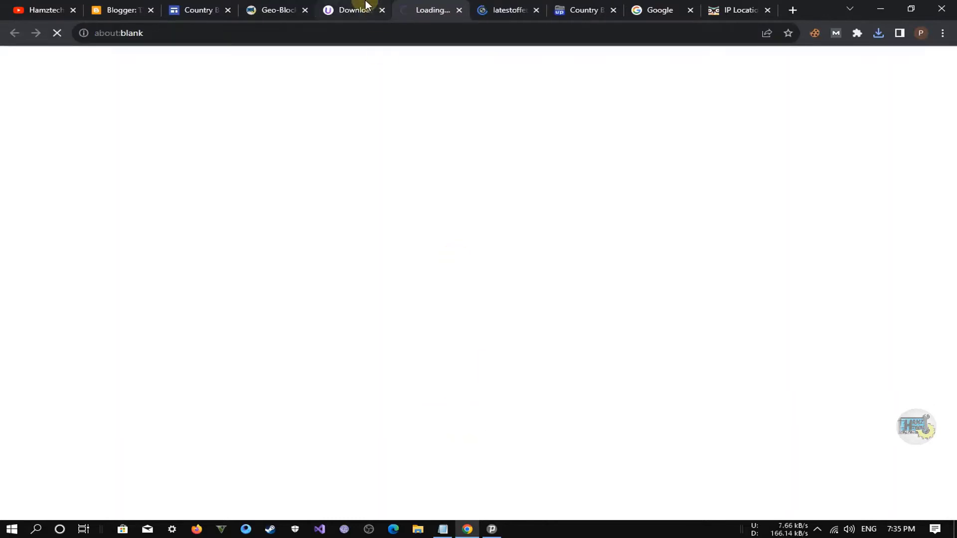
click(361, 9)
scroll(451, 410, down, 2)
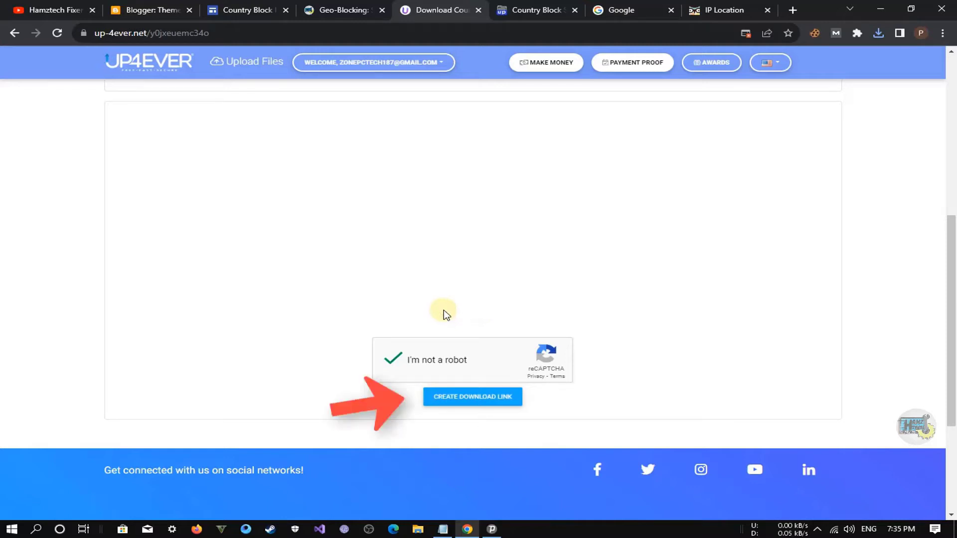
Create the Up-4ever download link for Country Block Script.txt, leaving the pop-up ad tabs that interrupt it
click(473, 403)
click(414, 10)
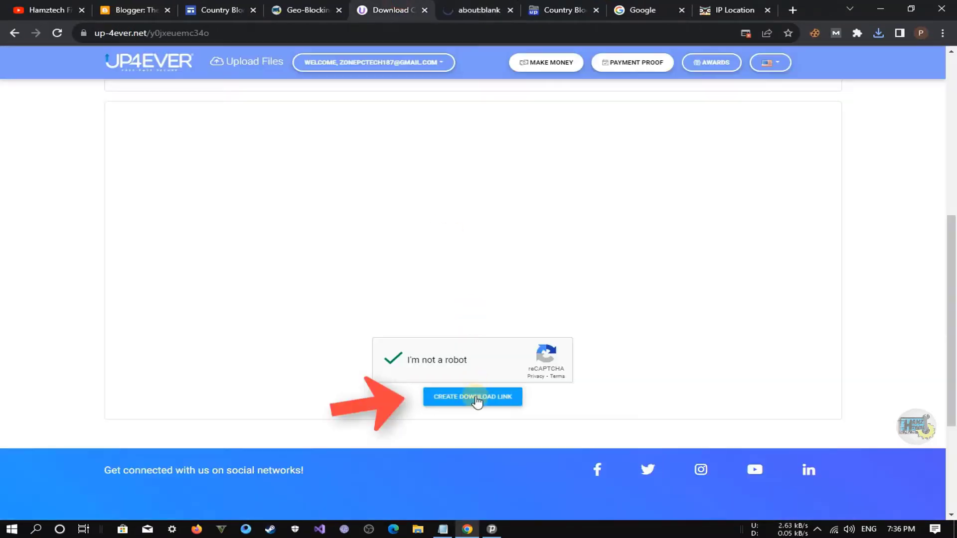
click(474, 399)
click(456, 12)
click(457, 12)
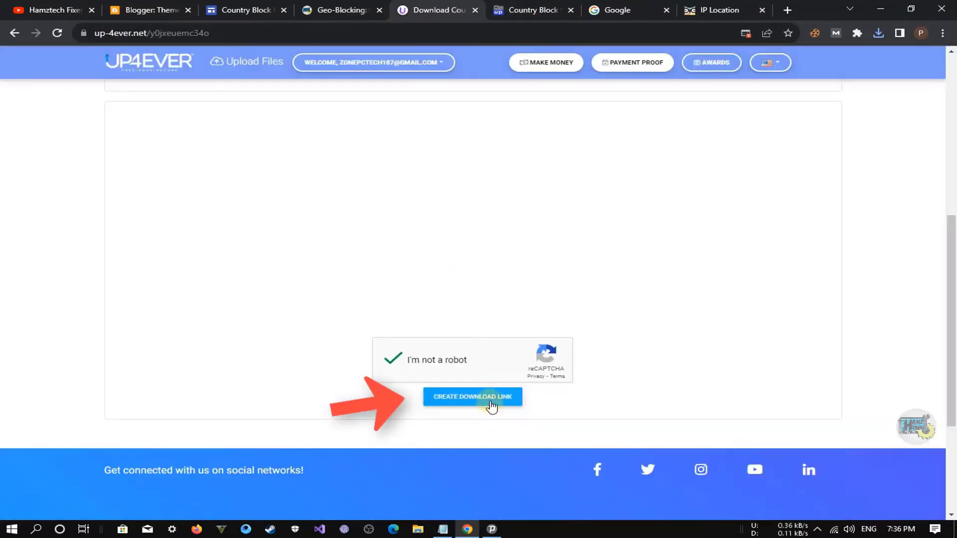
click(489, 400)
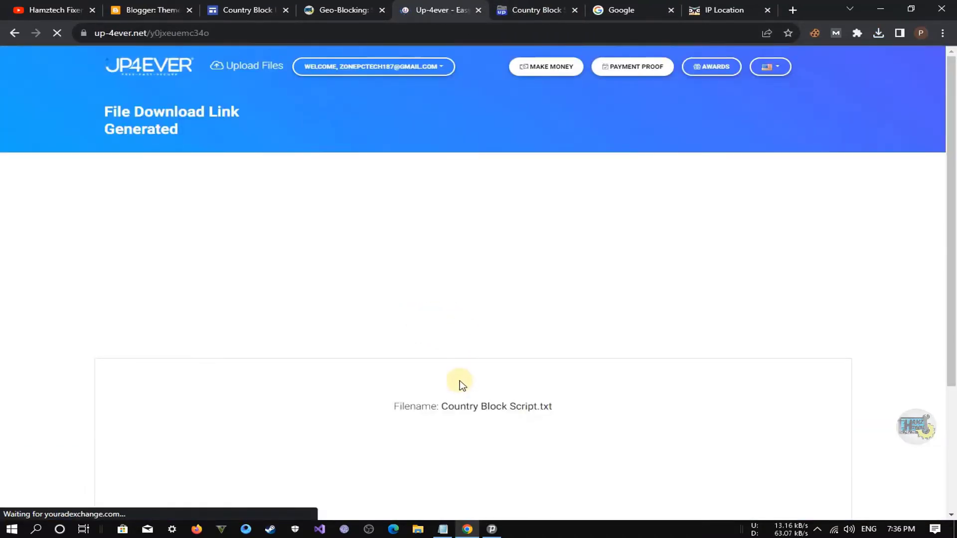
Download the Up-4ever copy of the script and save it to the Desktop as Country Block Script (1)
scroll(463, 386, down, 5)
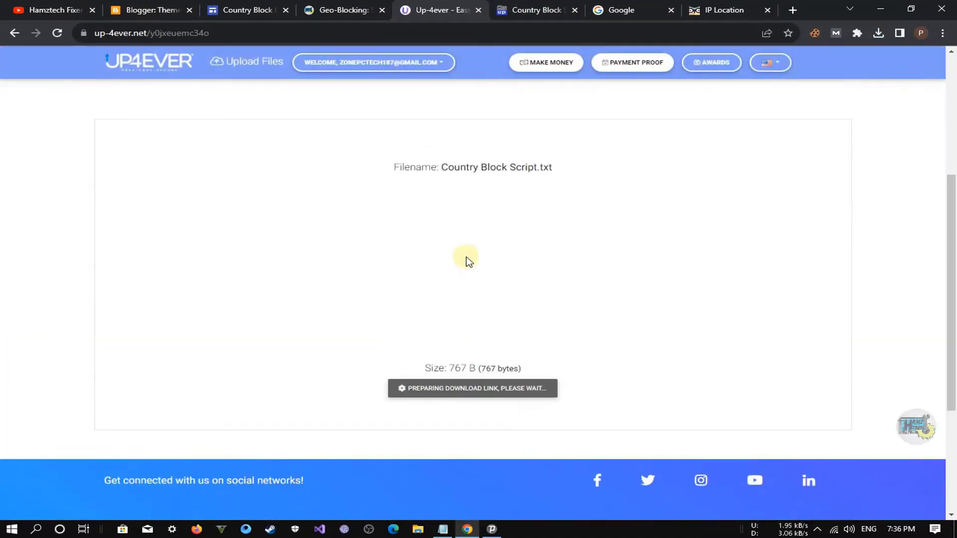
click(459, 392)
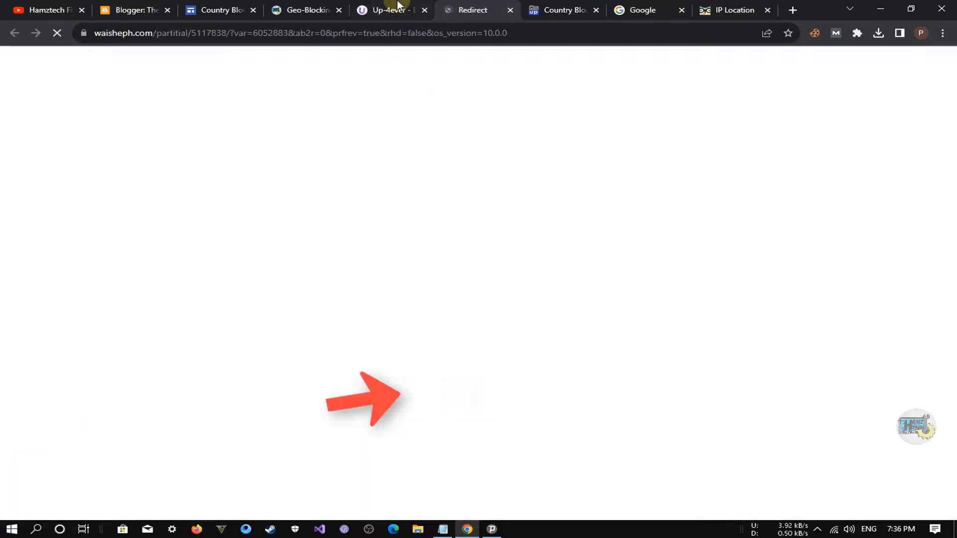
click(397, 6)
click(483, 388)
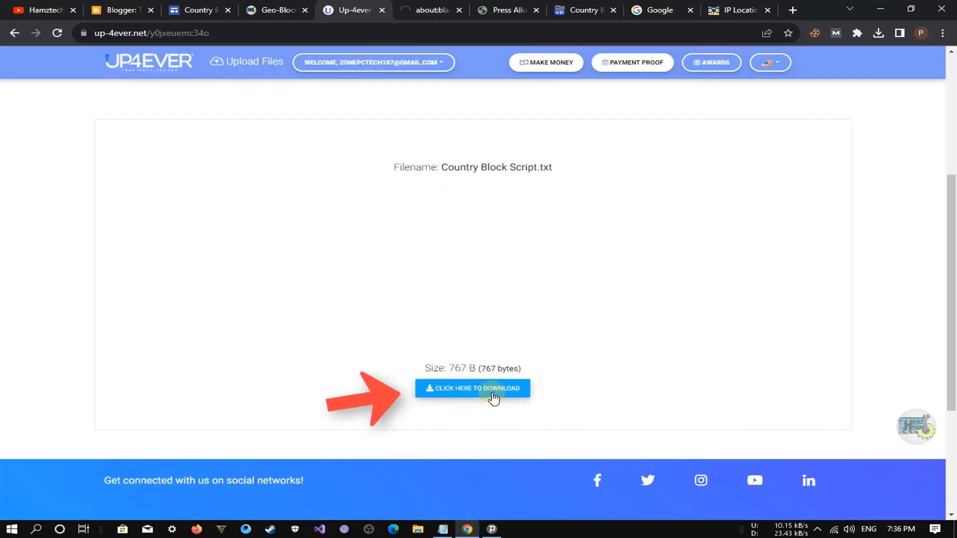
click(493, 398)
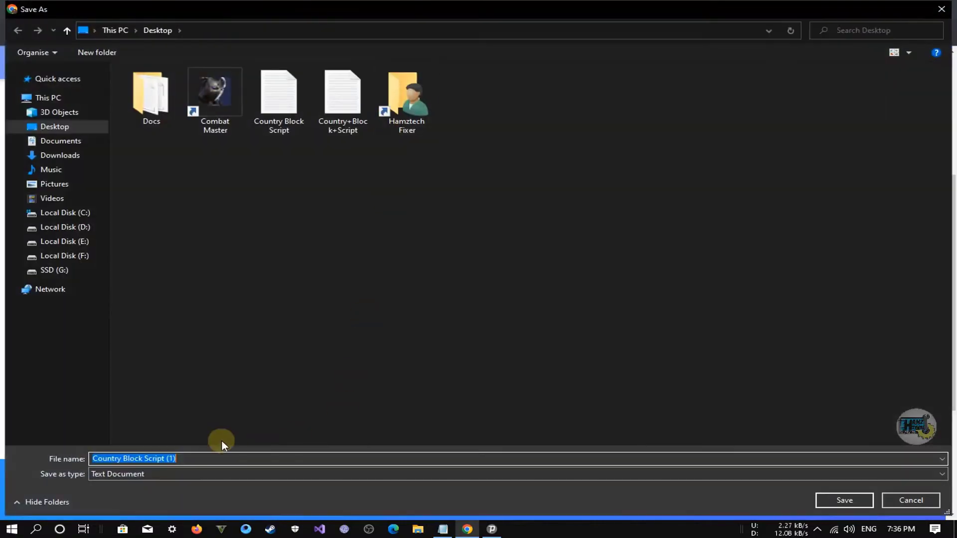
drag(207, 455, 128, 459)
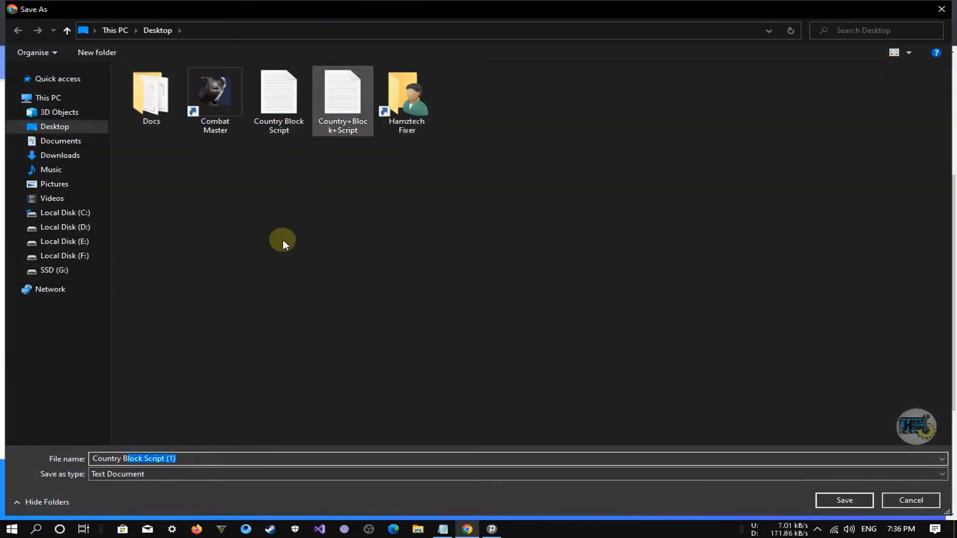
click(844, 499)
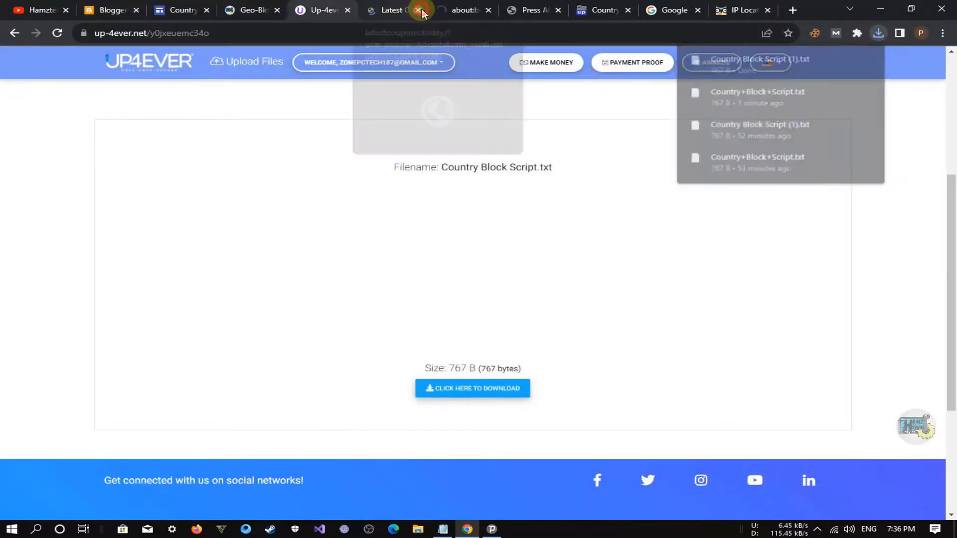
Close the leftover pop-up ad tabs and switch to the Country Block HTML site tab
click(418, 10)
click(418, 10)
click(418, 11)
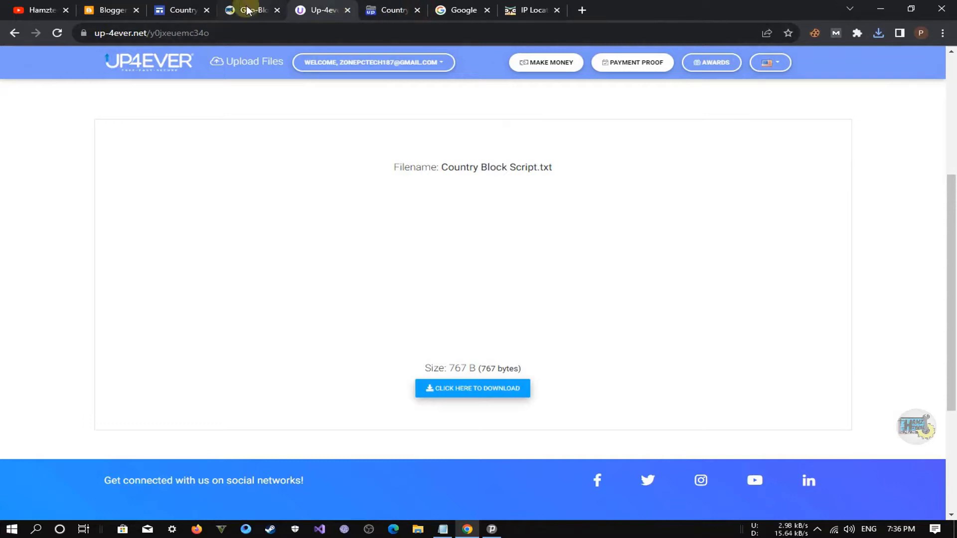
click(182, 10)
Minimize the open windows and move the two downloaded script files below Country Block Script on the desktop
click(878, 9)
click(785, 140)
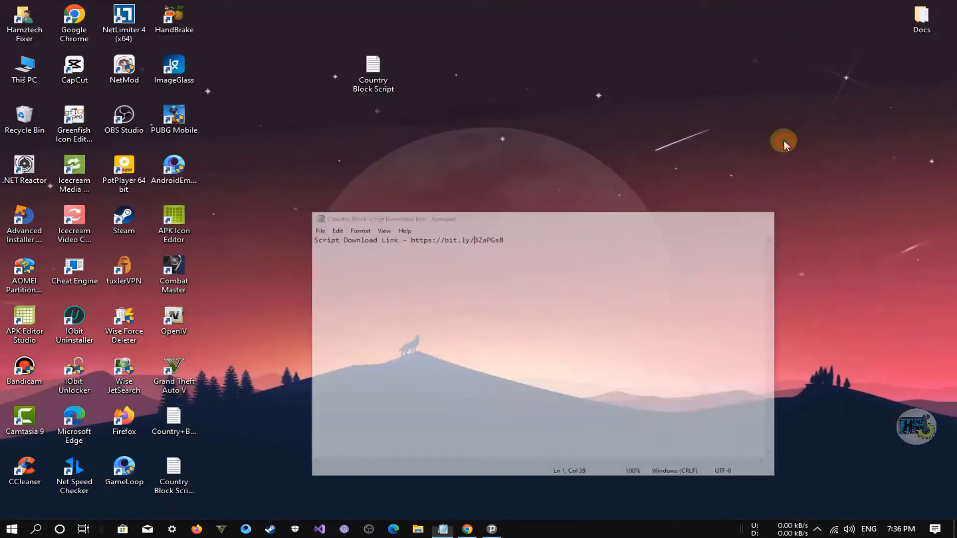
drag(216, 413, 171, 488)
drag(171, 487, 371, 212)
click(437, 162)
drag(423, 138, 380, 244)
drag(380, 239, 401, 202)
Separate Country Block Script (1) from the other two script files by moving it lower on the desktop
click(378, 72)
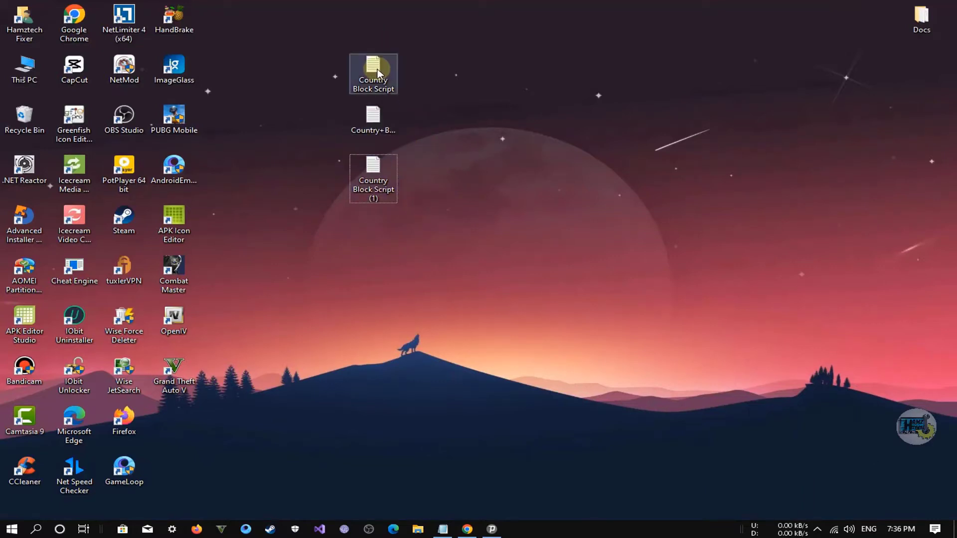
click(371, 116)
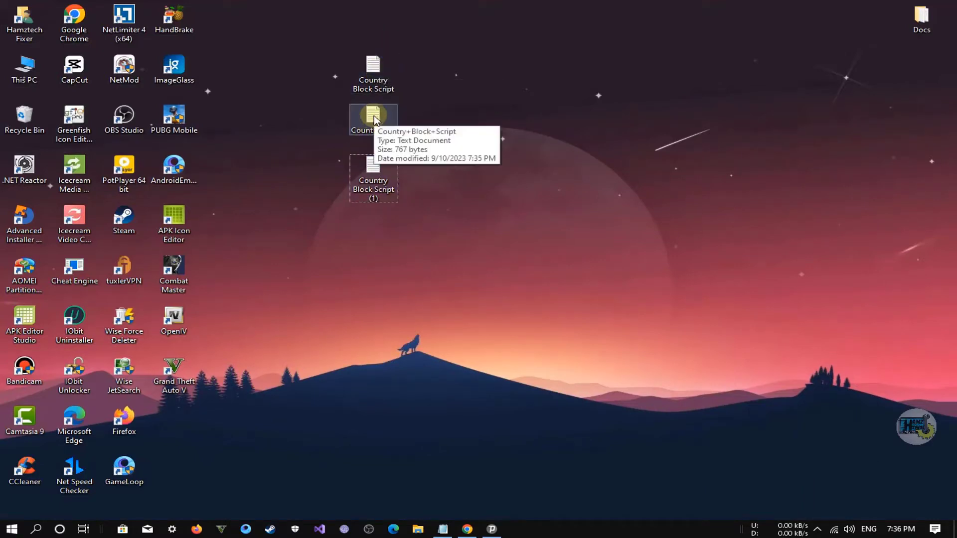
click(371, 169)
drag(371, 170, 371, 320)
click(507, 343)
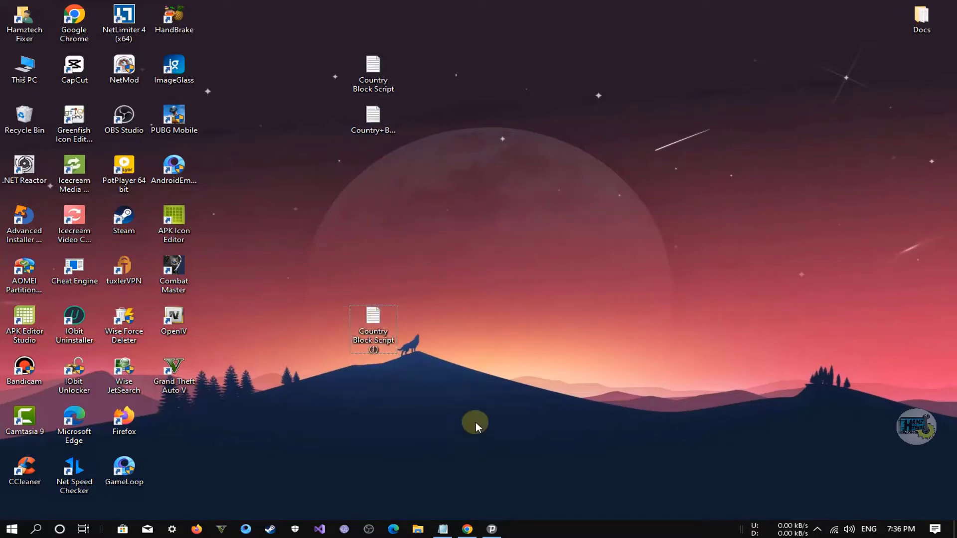
Switch to Chrome, reload the IP Location page and check the country listed for the current IP address
click(467, 529)
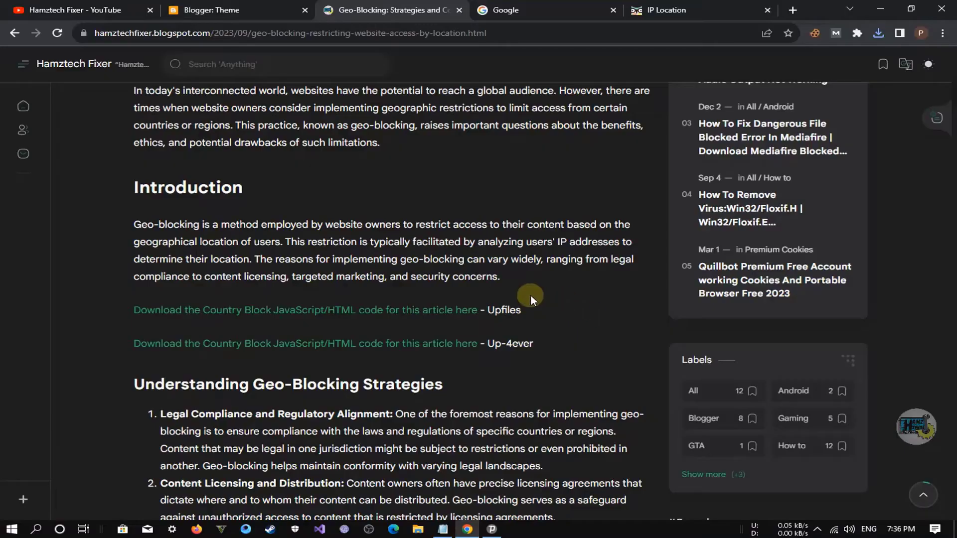
click(674, 8)
drag(273, 384, 396, 384)
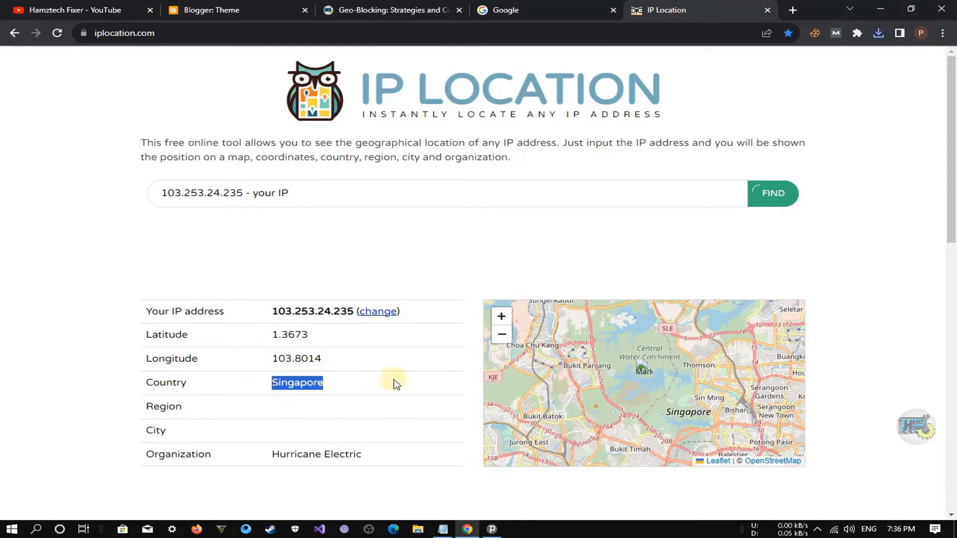
click(68, 33)
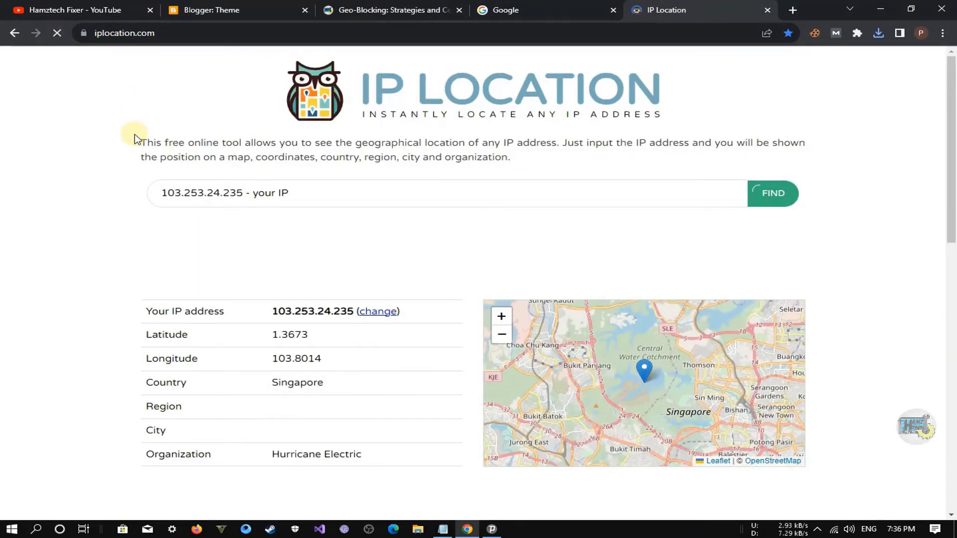
drag(266, 386, 334, 377)
click(297, 375)
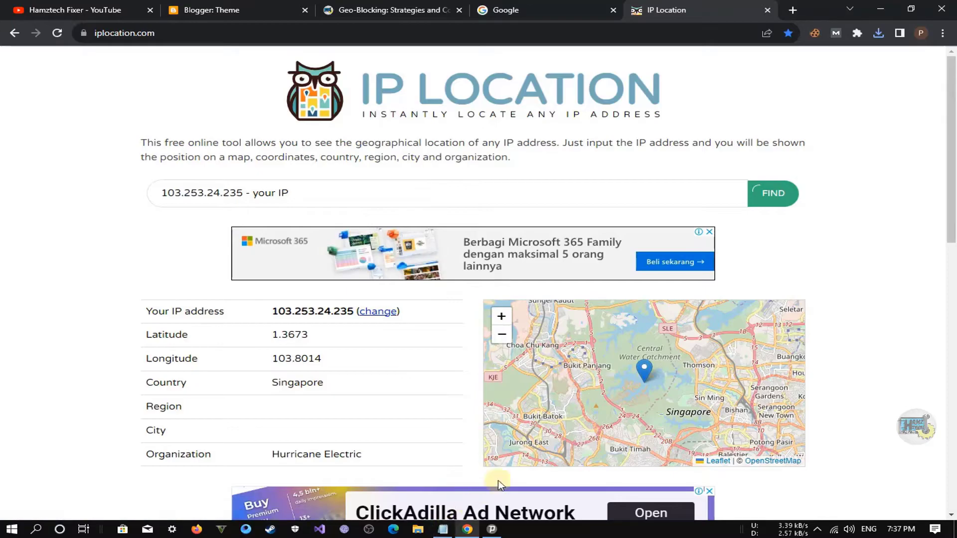
click(891, 7)
click(443, 530)
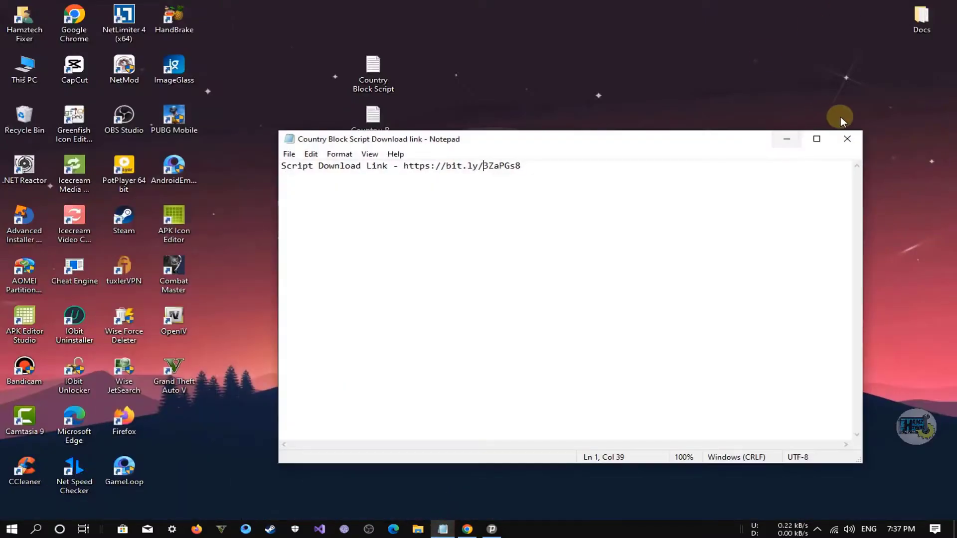
click(786, 140)
double_click(375, 330)
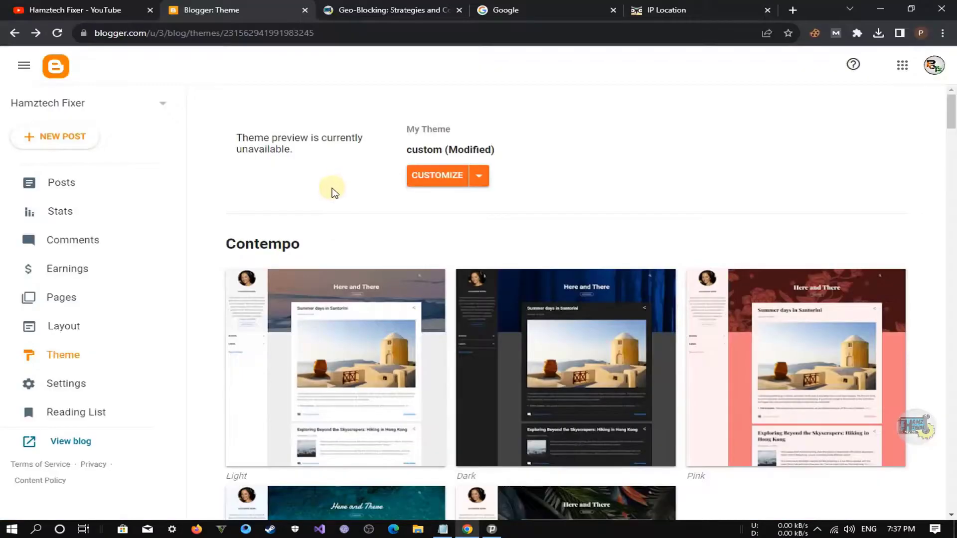
click(479, 176)
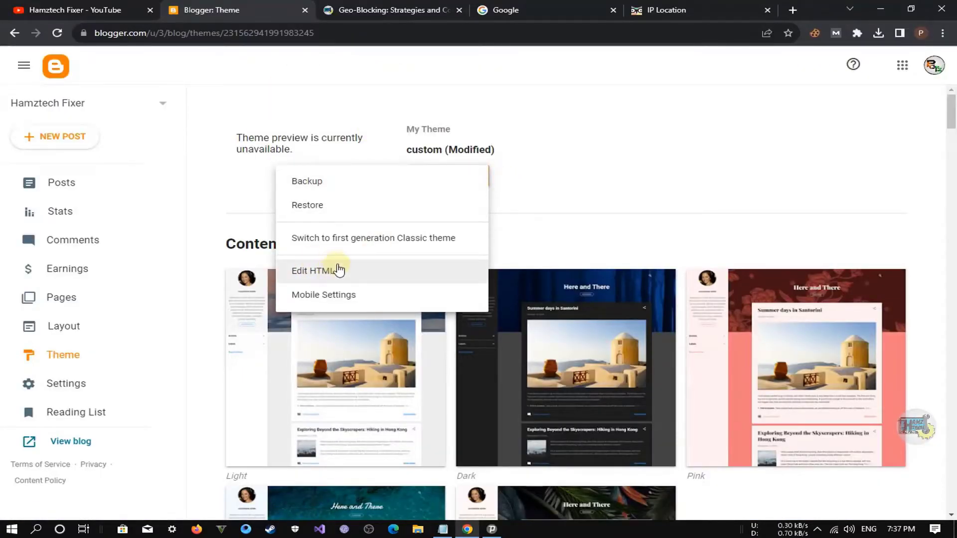
click(607, 194)
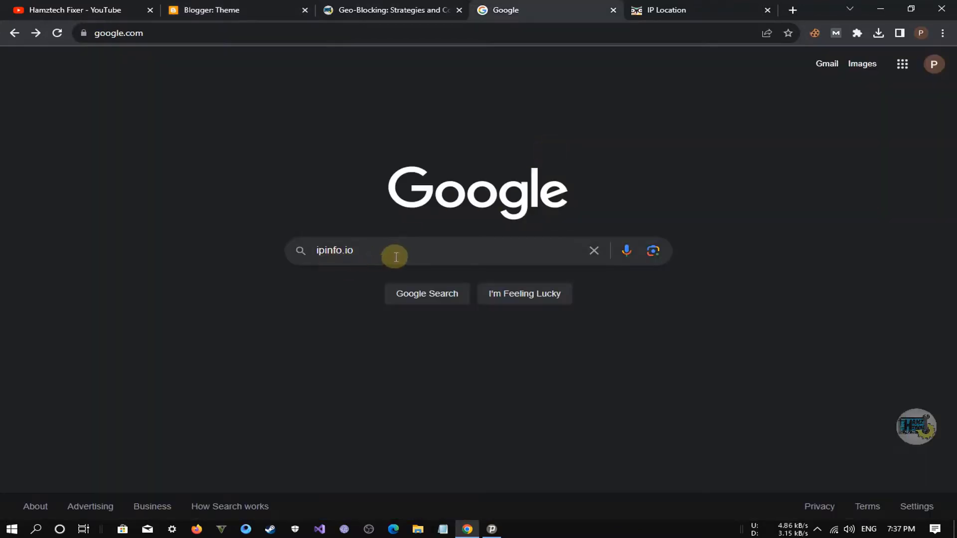
Search Google for ipinfo.io and open the IPinfo website from the results
triple_click(447, 259)
click(447, 259)
key(Return)
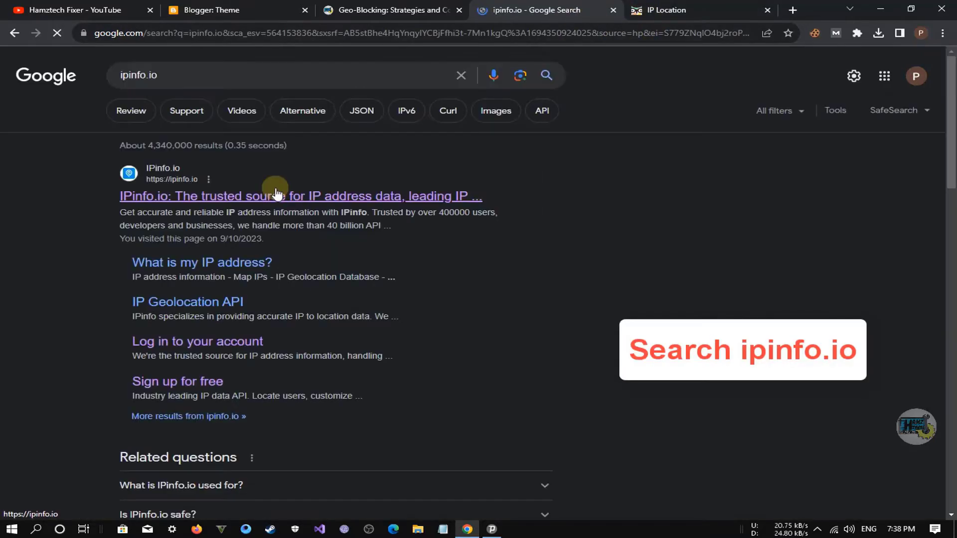
click(247, 195)
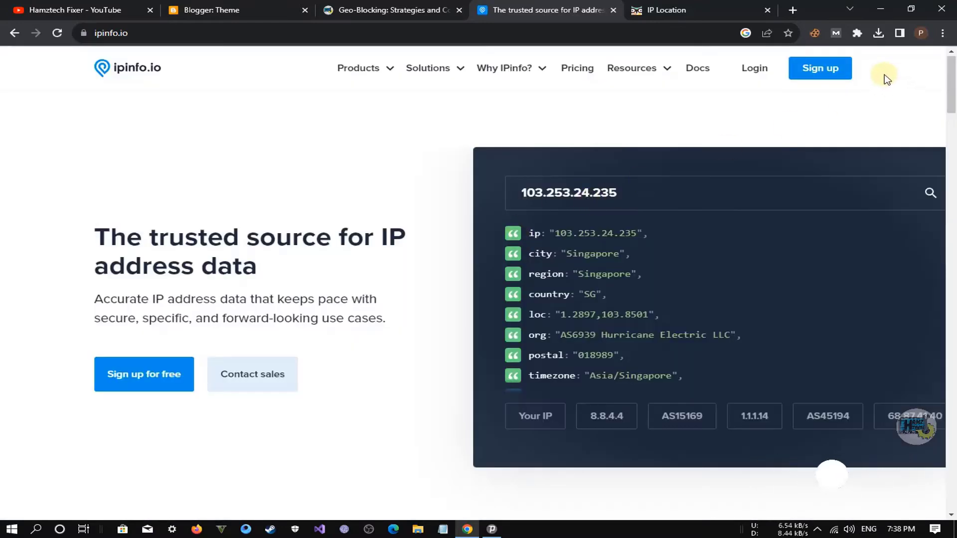
Sign up for an IPinfo account by continuing with a Google account
click(808, 72)
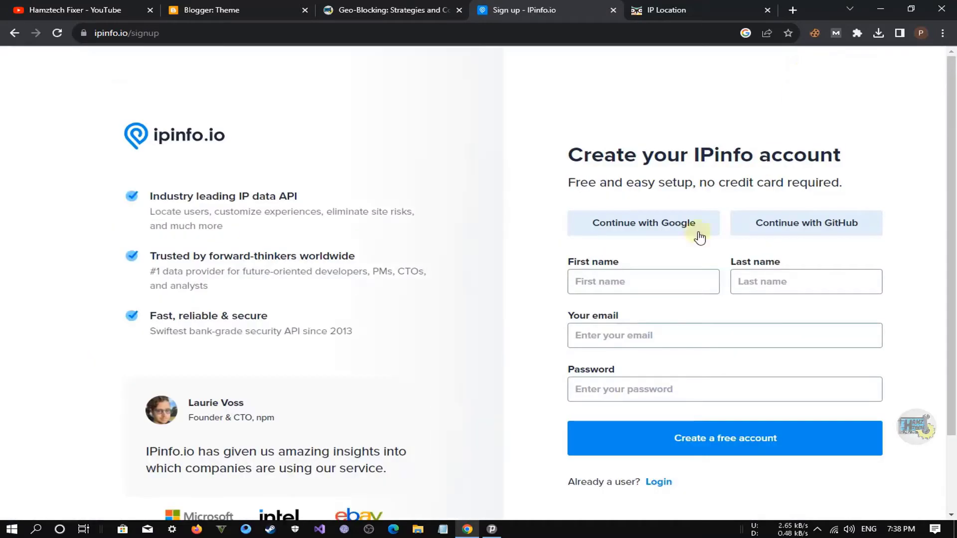
click(625, 225)
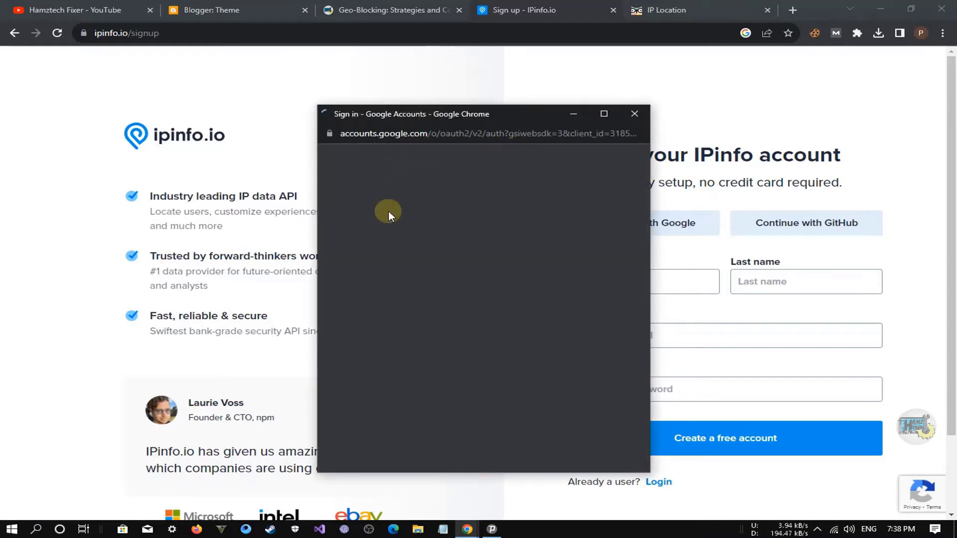
drag(646, 219, 647, 336)
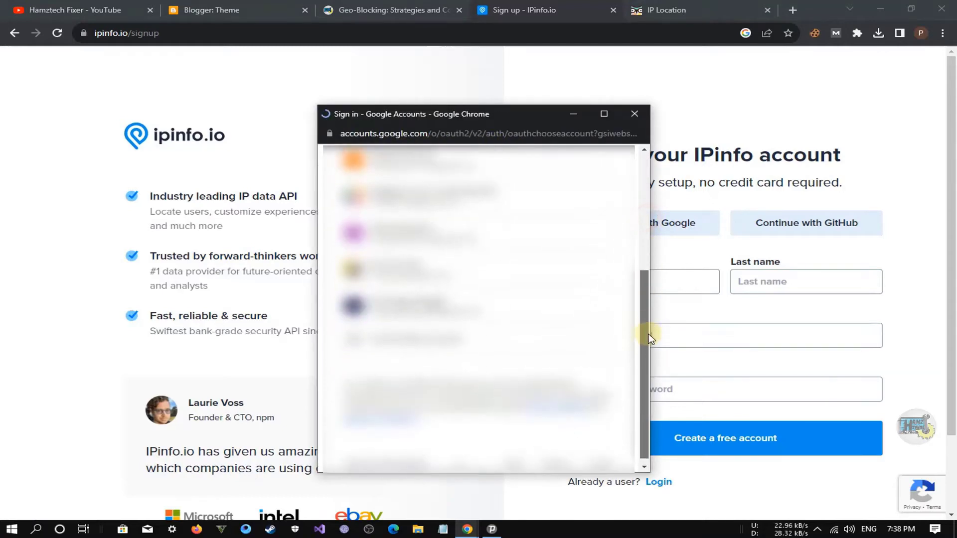
click(488, 303)
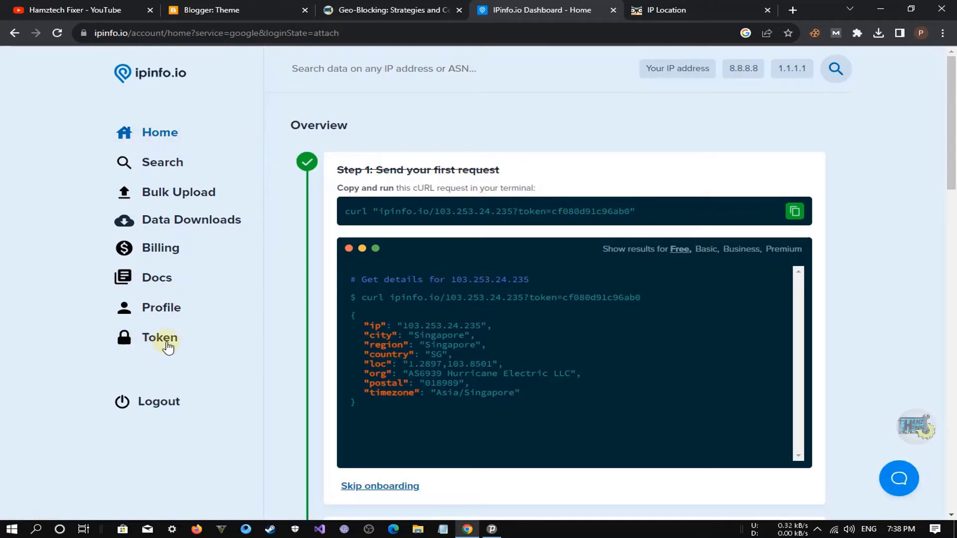
Open the IPinfo account's token page and copy the access token to the clipboard
mouse_move(952, 156)
mouse_down()
mouse_move(952, 241)
mouse_move(953, 157)
mouse_up()
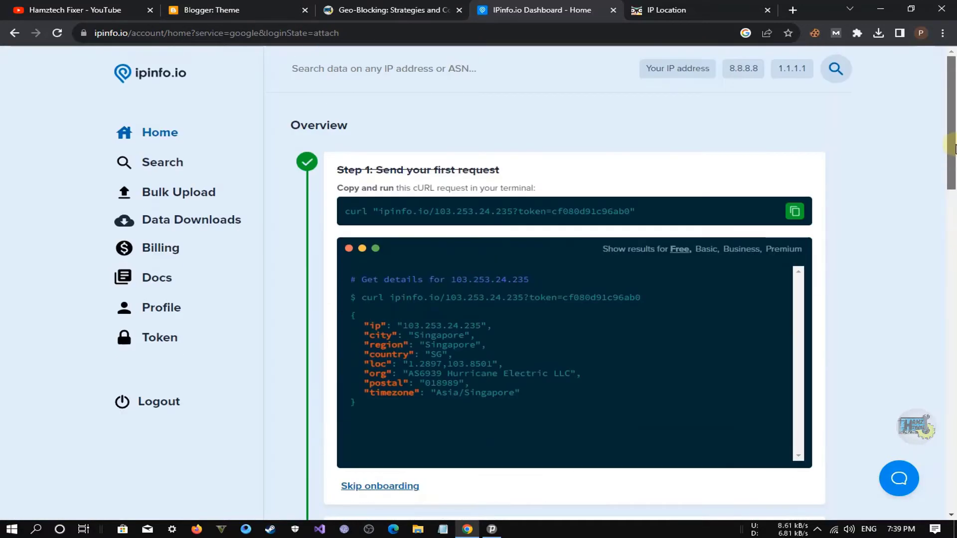
click(157, 342)
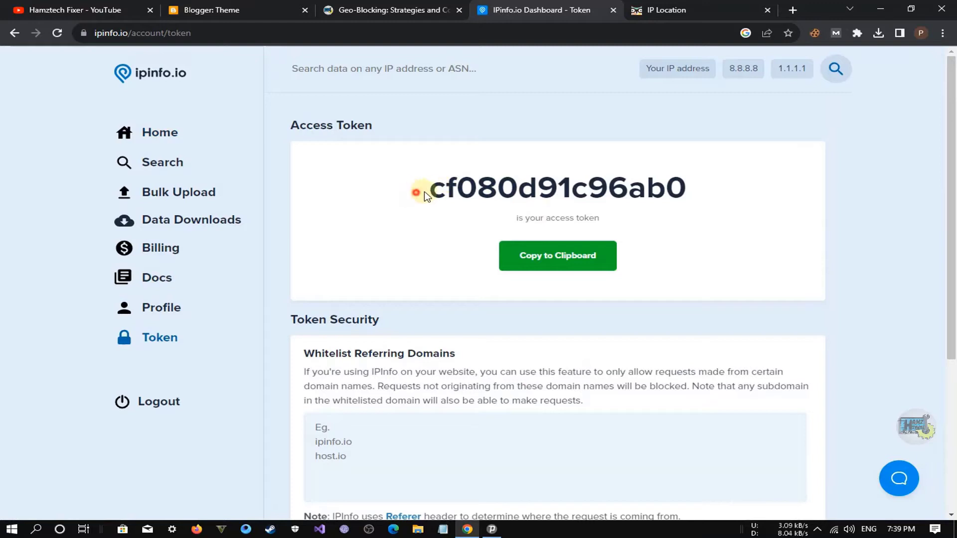
drag(425, 192, 686, 192)
click(686, 193)
click(557, 258)
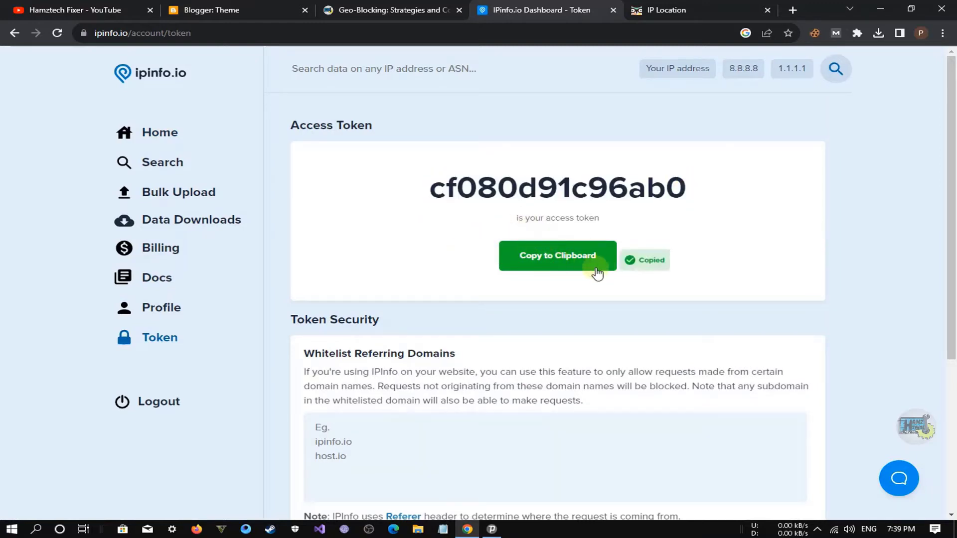
click(591, 268)
Open Country Block Script (1) from the desktop, locate the YOUR_API_KEY placeholder and copy the entire script
click(881, 8)
double_click(373, 322)
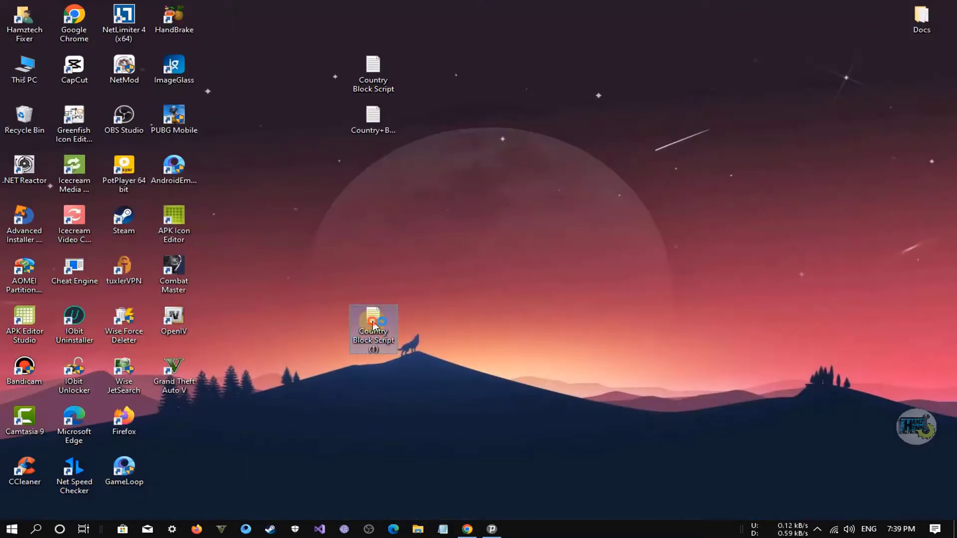
key(ctrl+a)
click(423, 410)
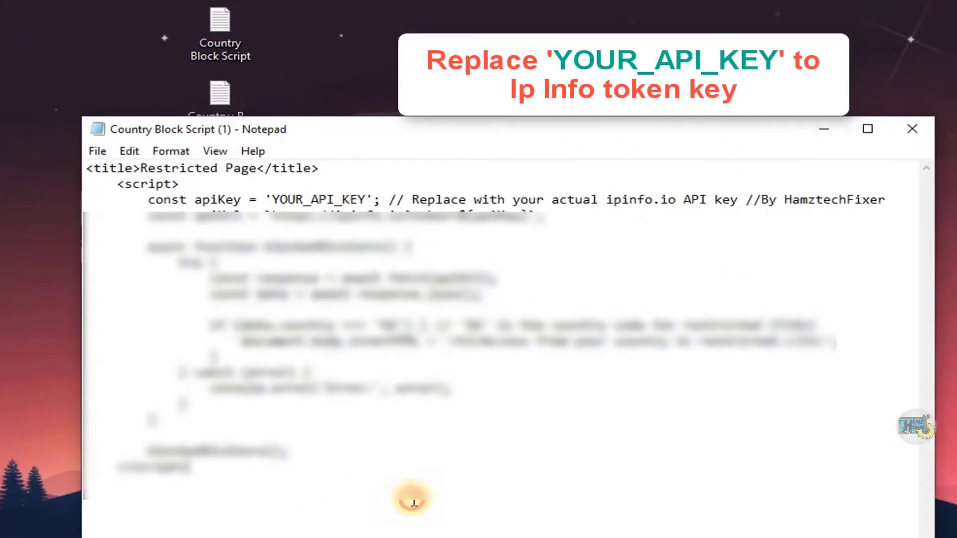
drag(290, 198, 353, 203)
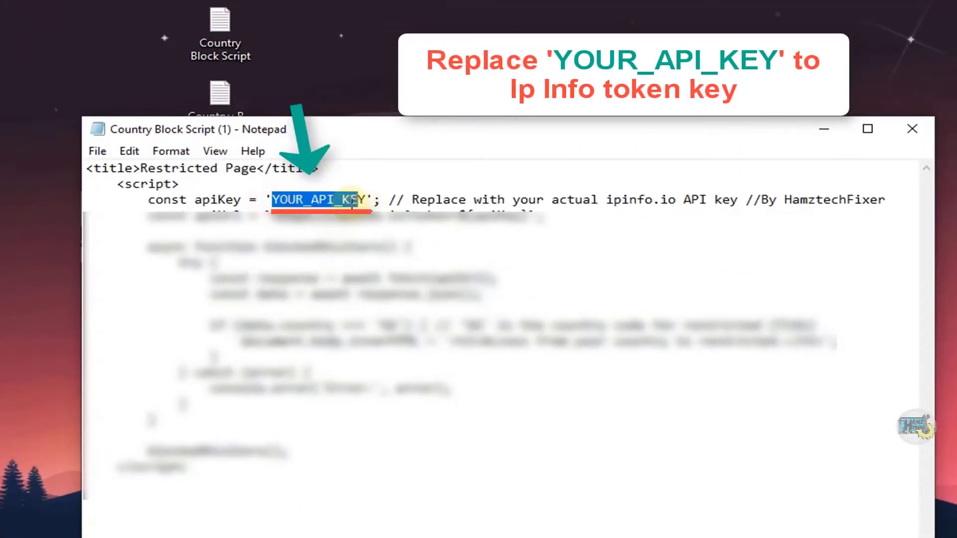
drag(353, 492, 3, 132)
right_click(301, 217)
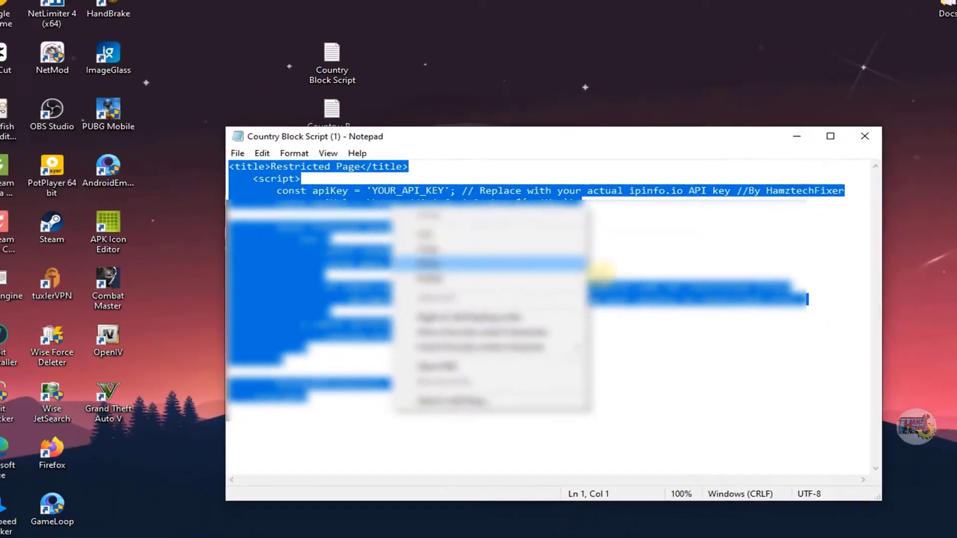
right_click(775, 330)
click(795, 317)
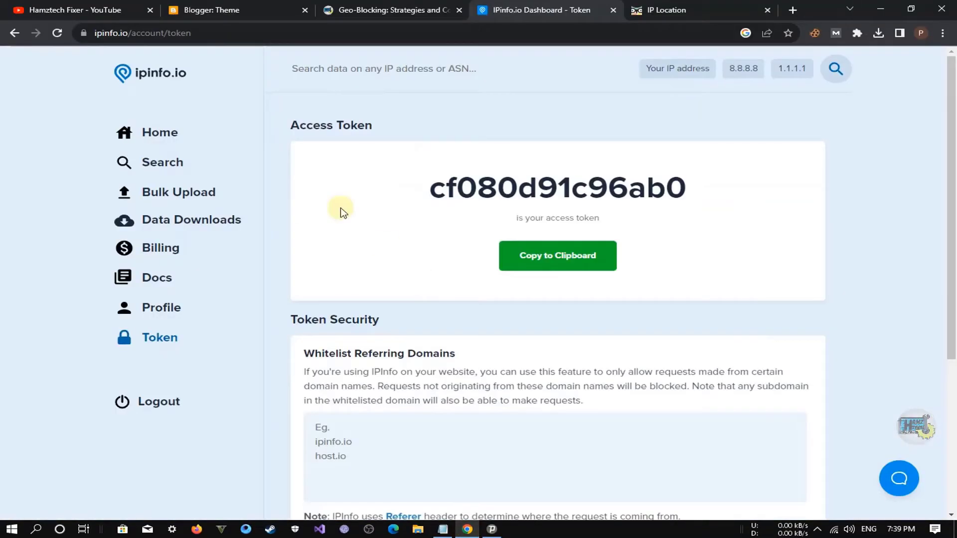
Return to the Blogger Theme page in Chrome and open the current theme's HTML for editing
click(220, 10)
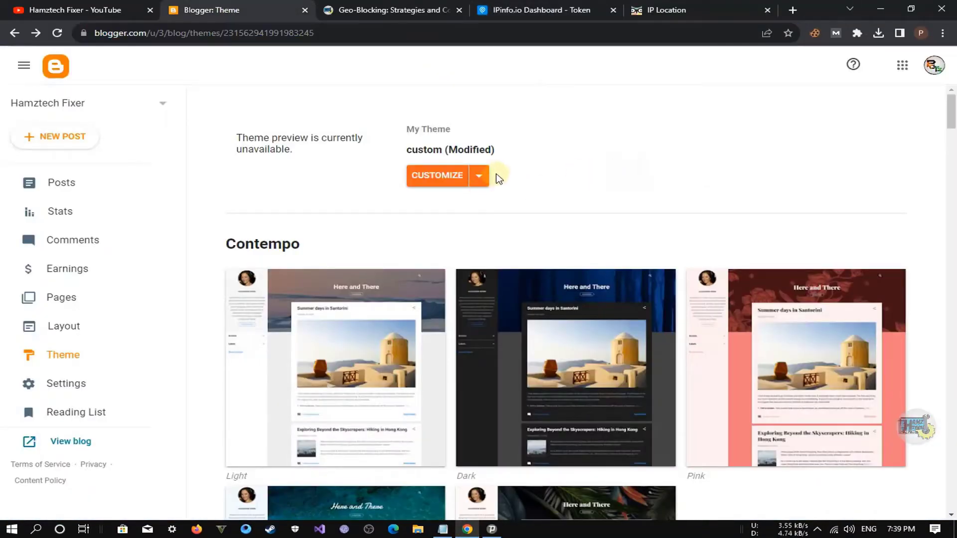
click(481, 176)
click(53, 360)
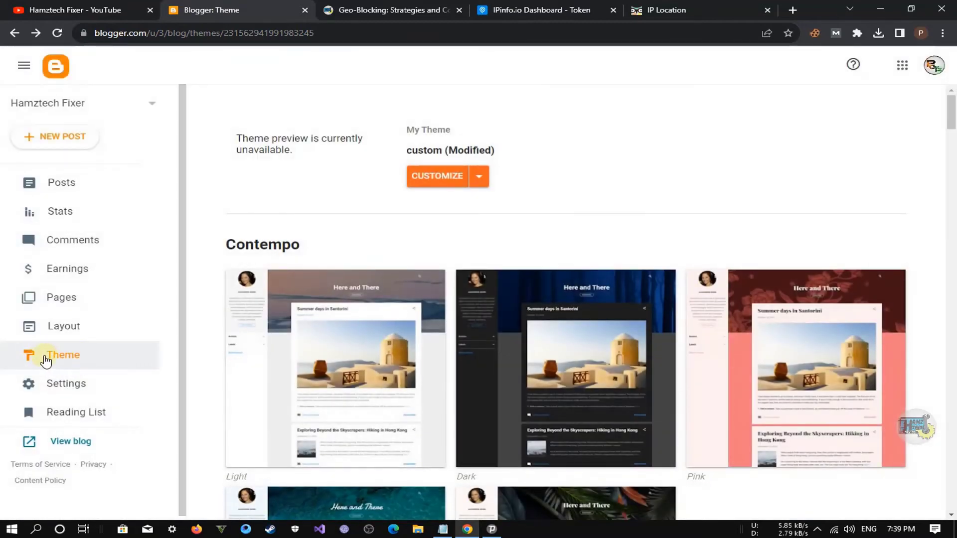
click(480, 175)
click(379, 272)
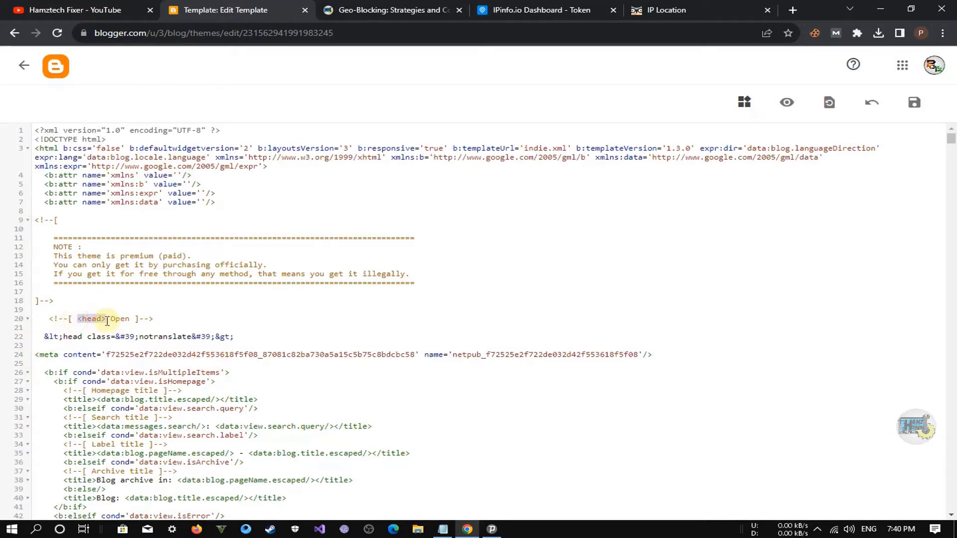
Insert several blank lines after the meta tag on line 24, below the theme's opening head section
drag(80, 318, 87, 346)
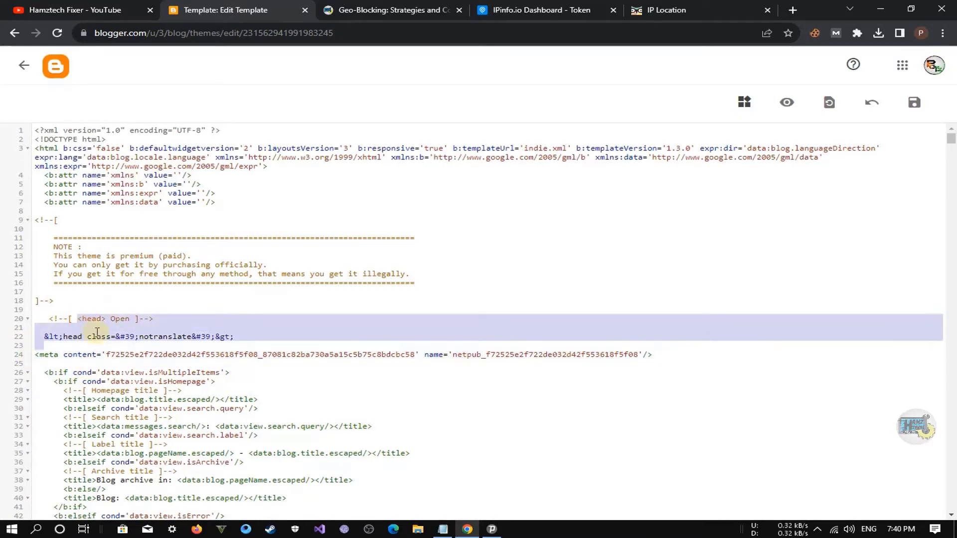
click(98, 344)
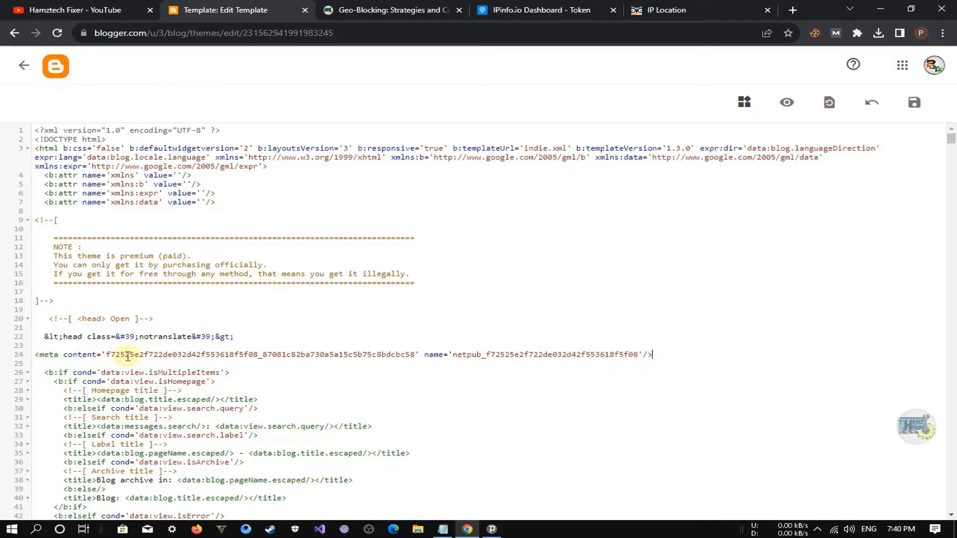
key(Return)
key(Return)
key(Return)
key(Return)
key(Return)
key(Return)
key(Up)
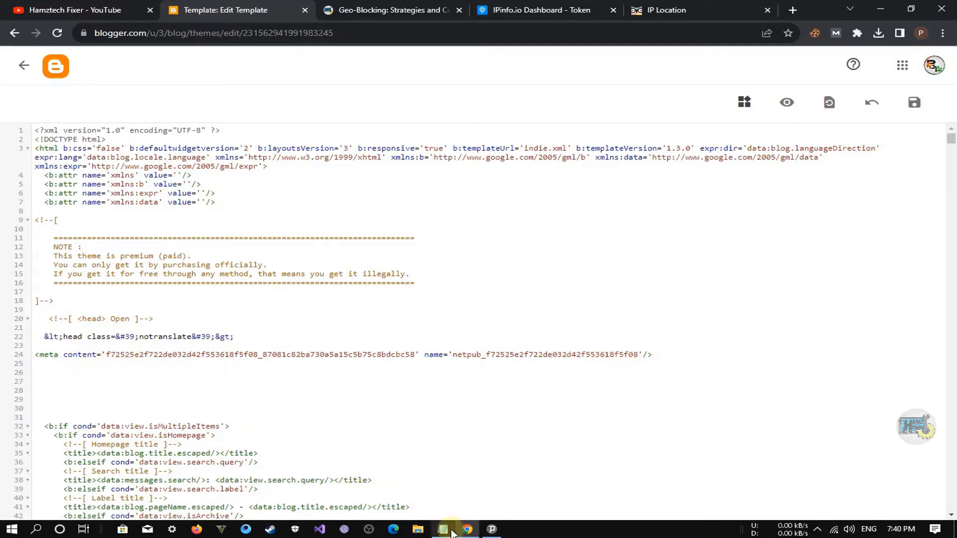
Copy the full Country Block Script (1) code from Notepad and paste it into the blank lines below the template's meta tag
click(453, 534)
right_click(769, 273)
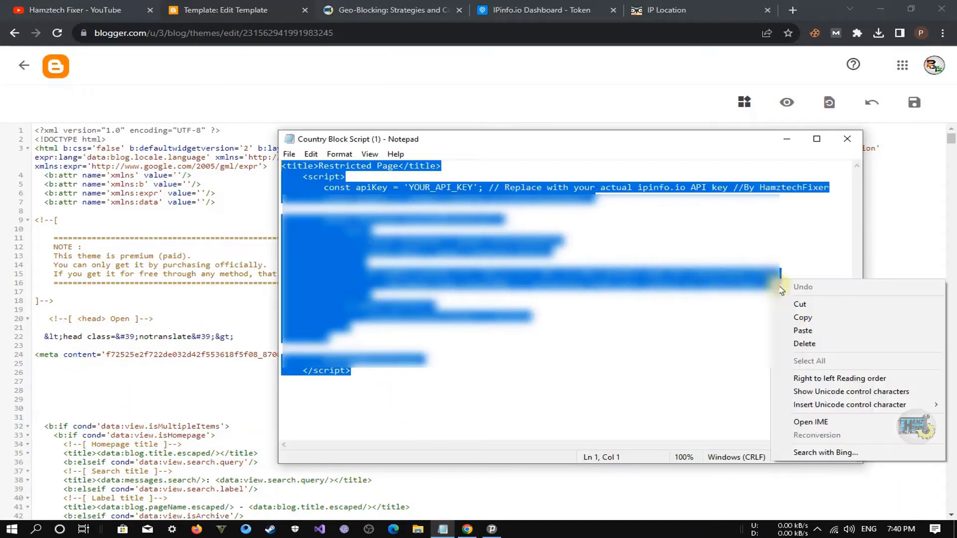
click(805, 316)
click(906, 290)
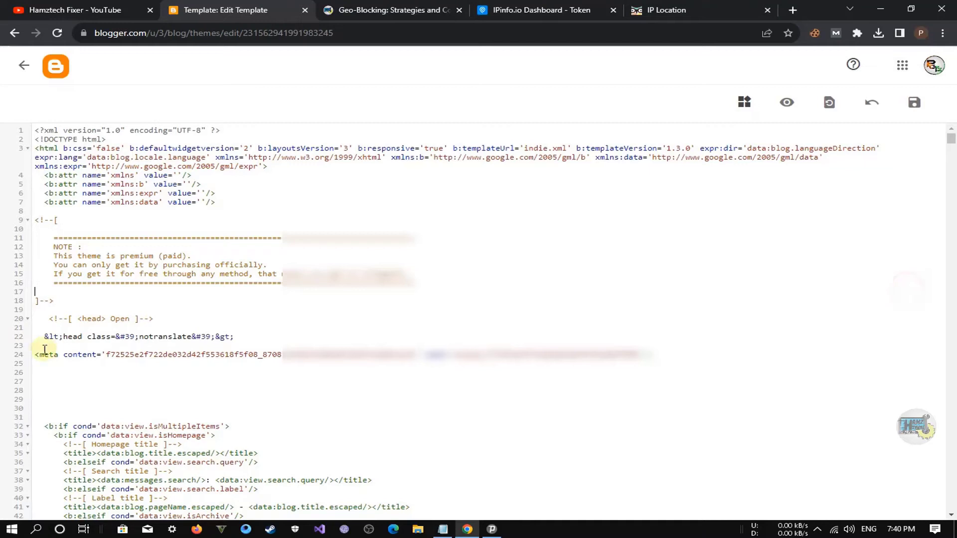
right_click(92, 389)
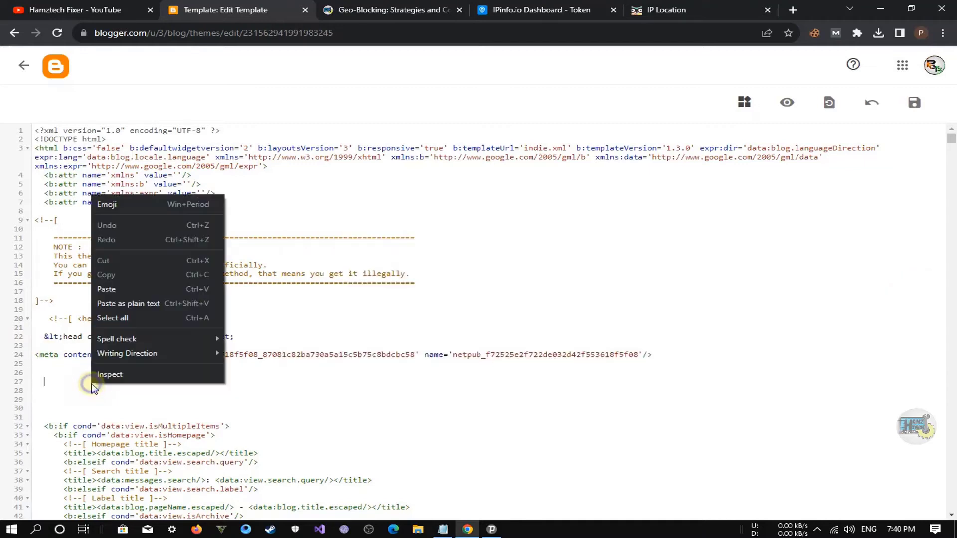
click(106, 290)
scroll(308, 349, down, 2)
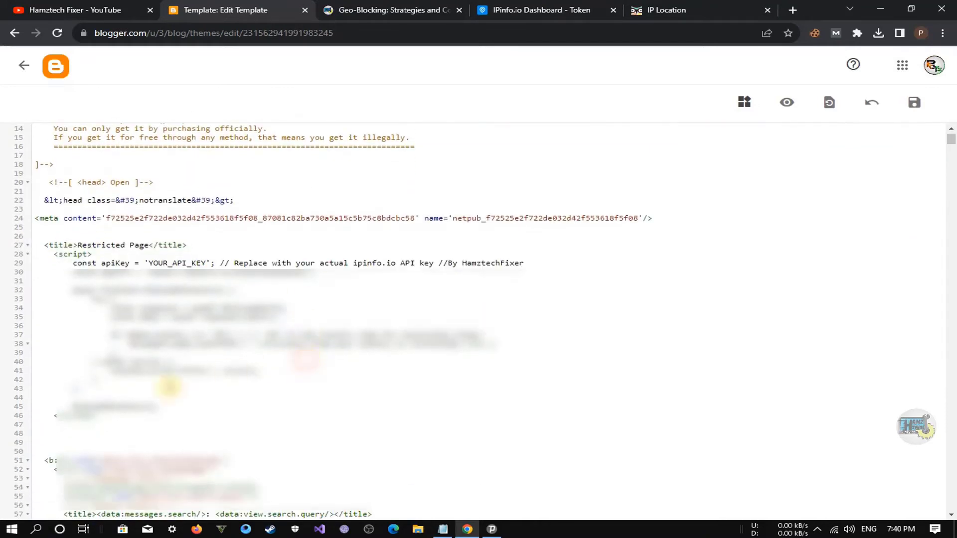
drag(112, 415, 19, 379)
click(196, 400)
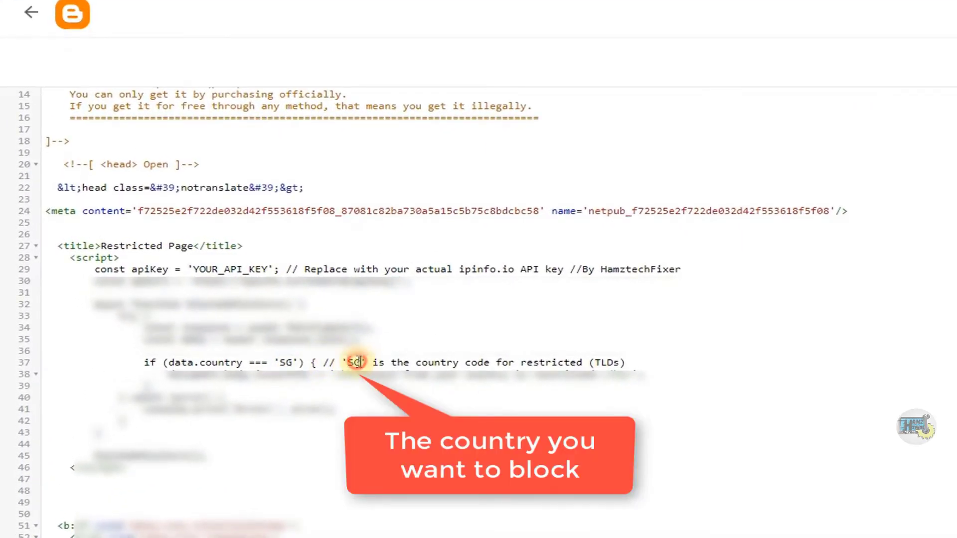
Copy the access token from the IPinfo dashboard and paste it over the YOUR_API_KEY placeholder in the Blogger template
click(519, 10)
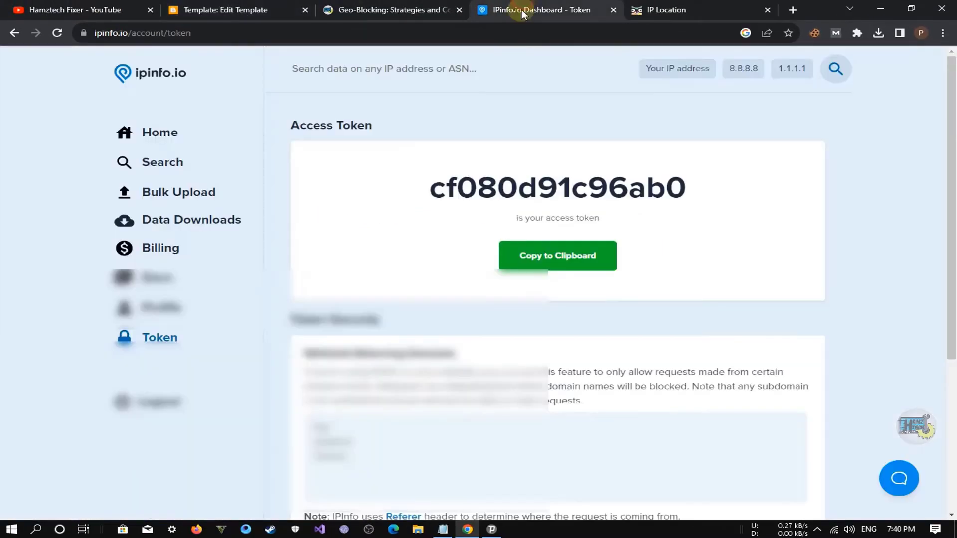
click(543, 263)
click(233, 8)
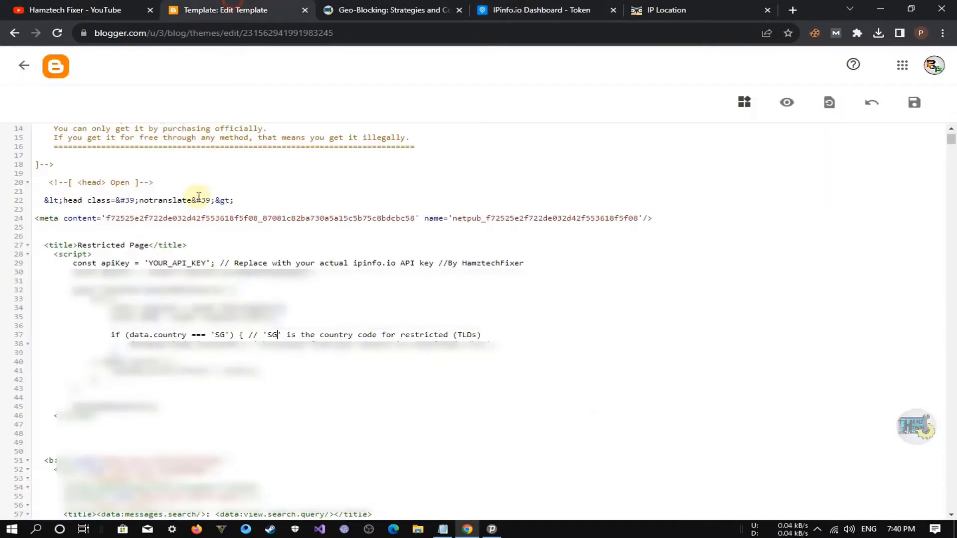
double_click(154, 261)
right_click(206, 265)
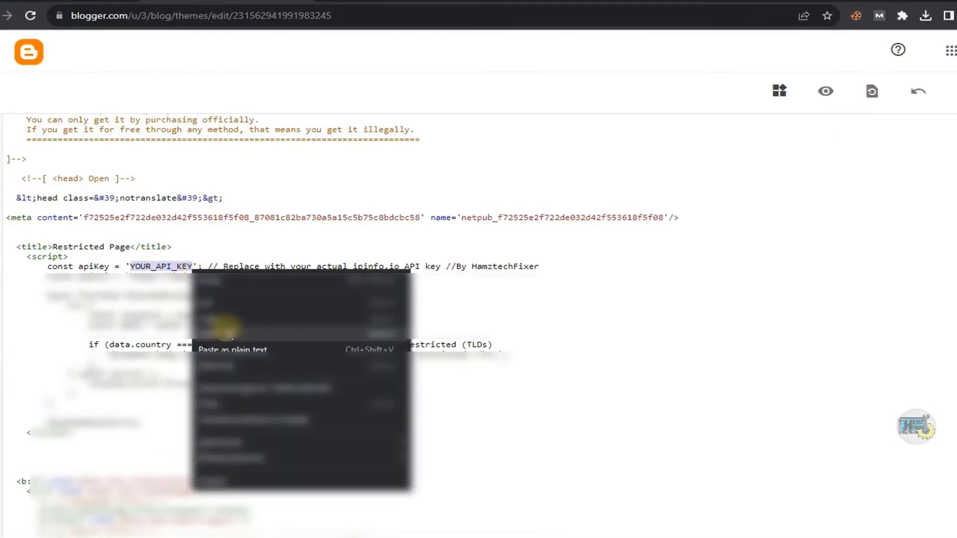
click(227, 333)
Replace the YOUR_API_KEY placeholder in the Notepad copy of Country Block Script (1) with the IPinfo access token and minimize Notepad
click(445, 528)
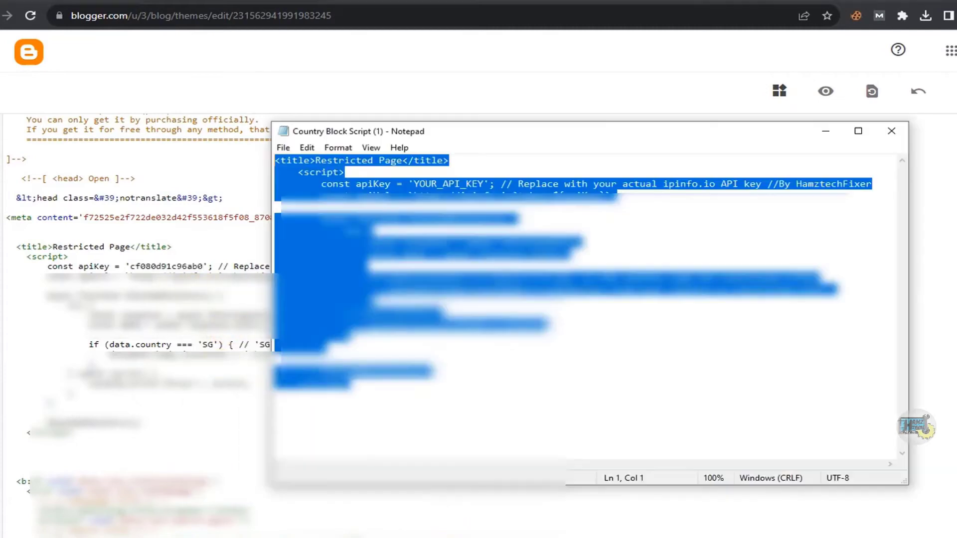
click(394, 184)
double_click(415, 185)
right_click(489, 185)
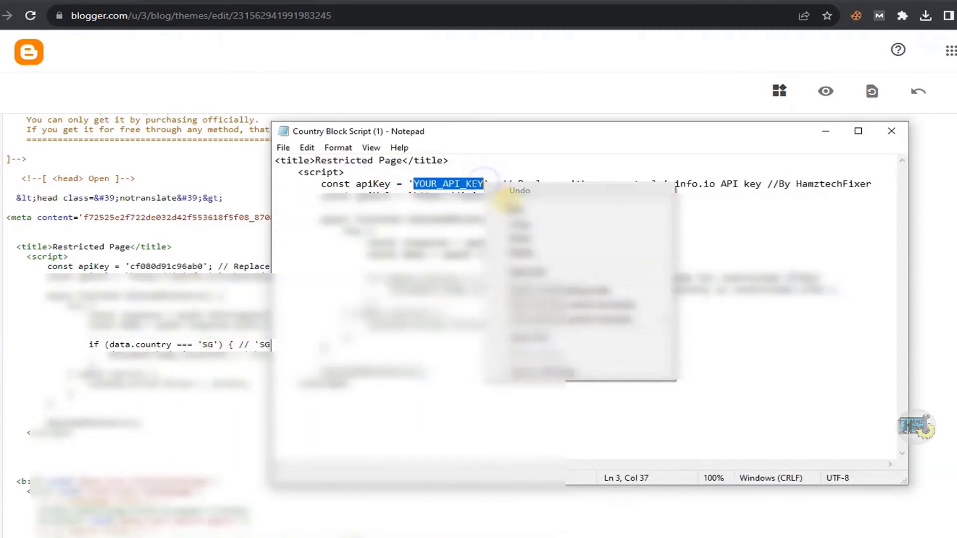
click(503, 241)
drag(495, 184, 414, 184)
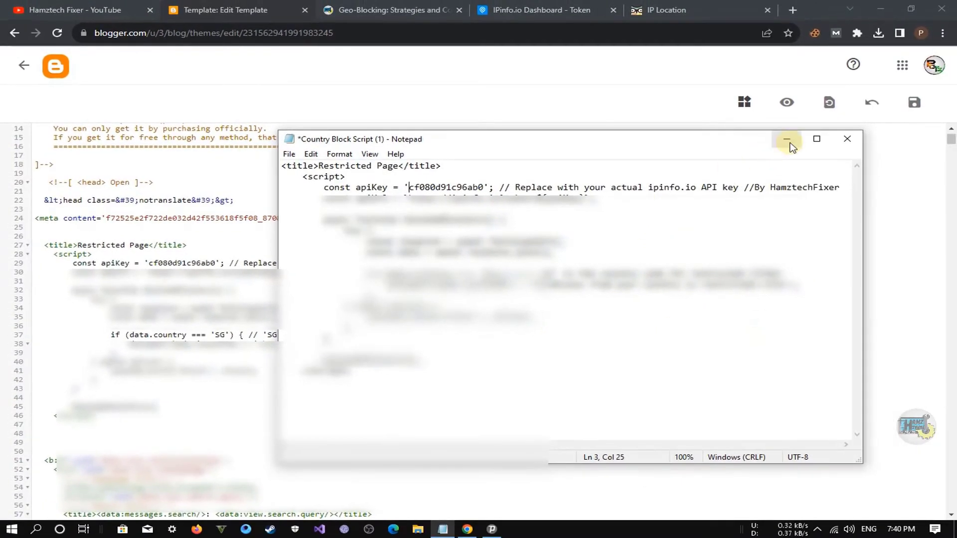
click(788, 141)
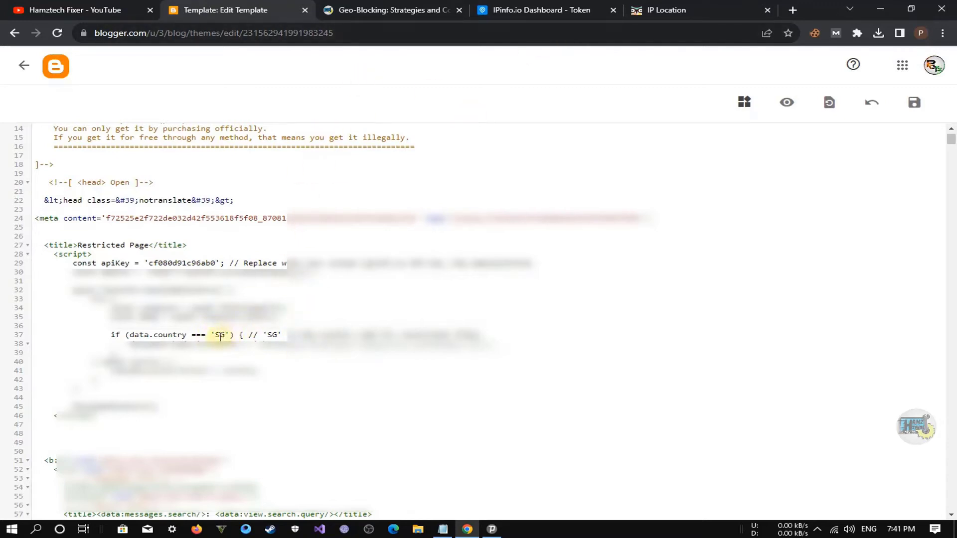
Copy the country name Singapore from the IP Location page and locate the list of countries' top-level domains in the Geo-Blocking article
click(664, 10)
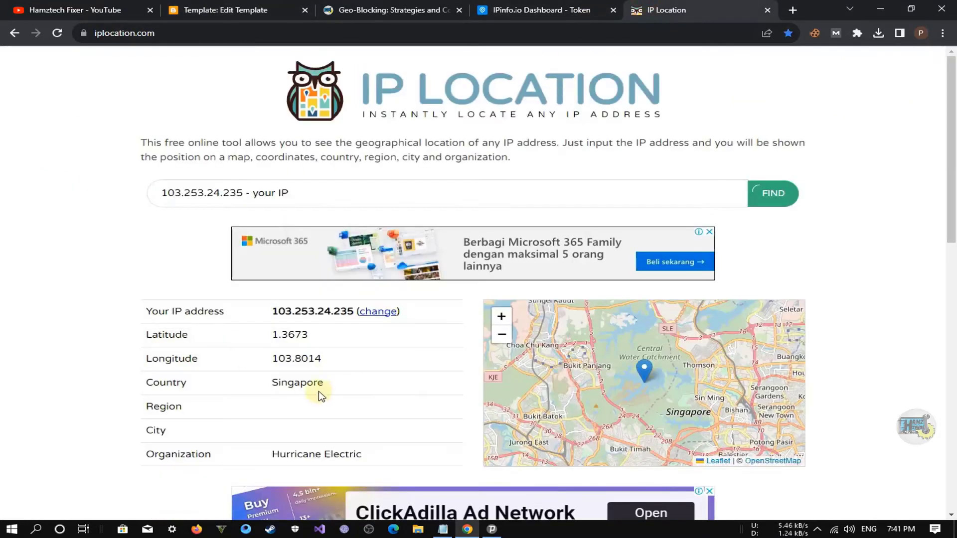
drag(332, 382, 286, 383)
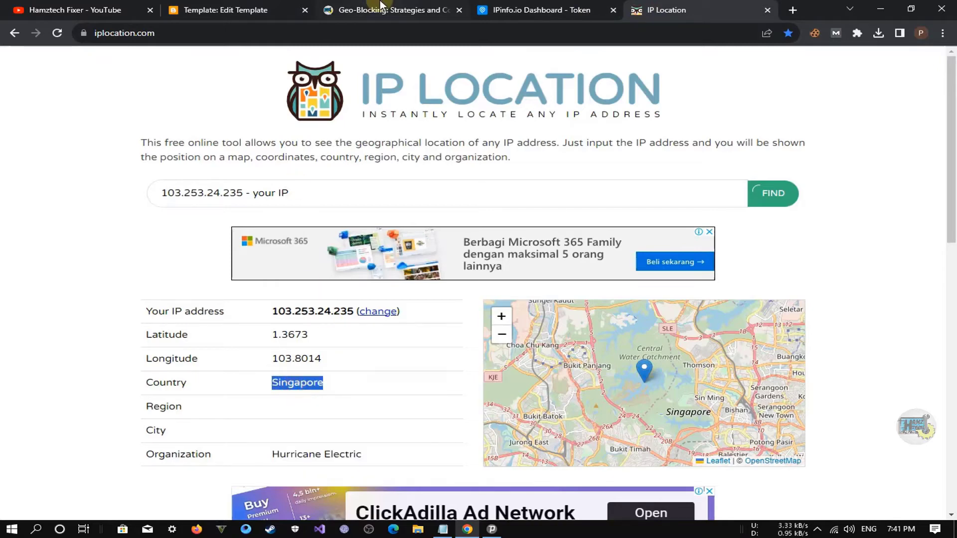
click(381, 5)
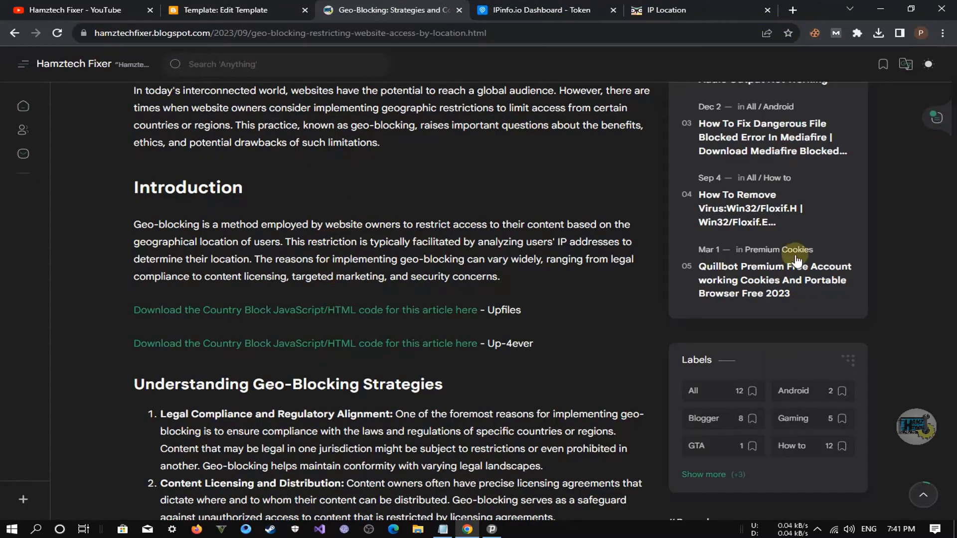
scroll(480, 241, down, 10)
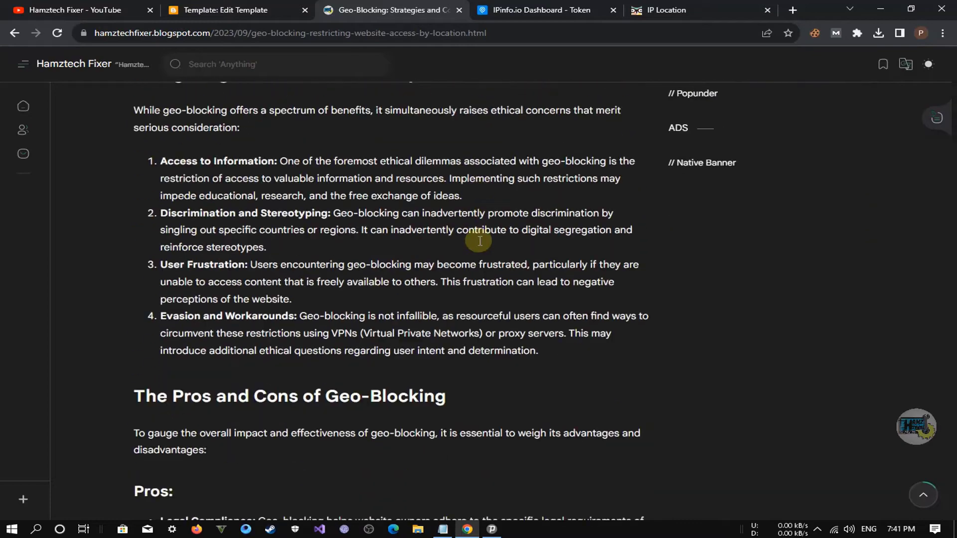
scroll(480, 241, down, 15)
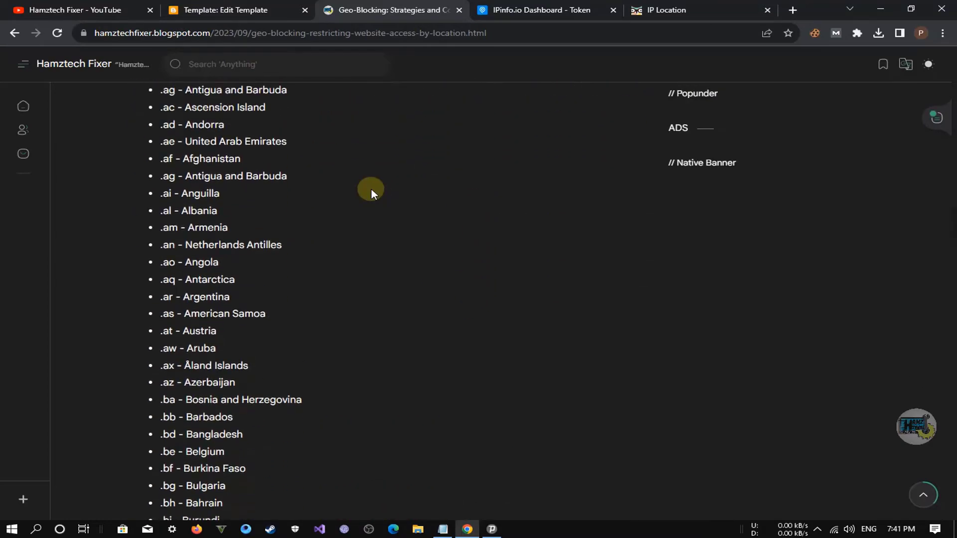
scroll(371, 187, up, 5)
drag(135, 233, 618, 240)
click(135, 253)
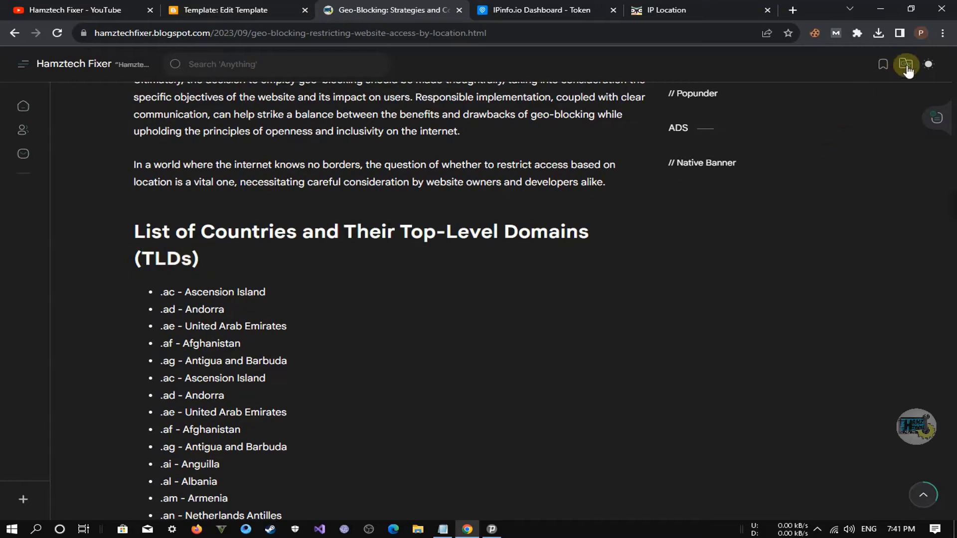
Search the article page for Singapore to look up its country code in the TLD list
click(942, 33)
click(765, 208)
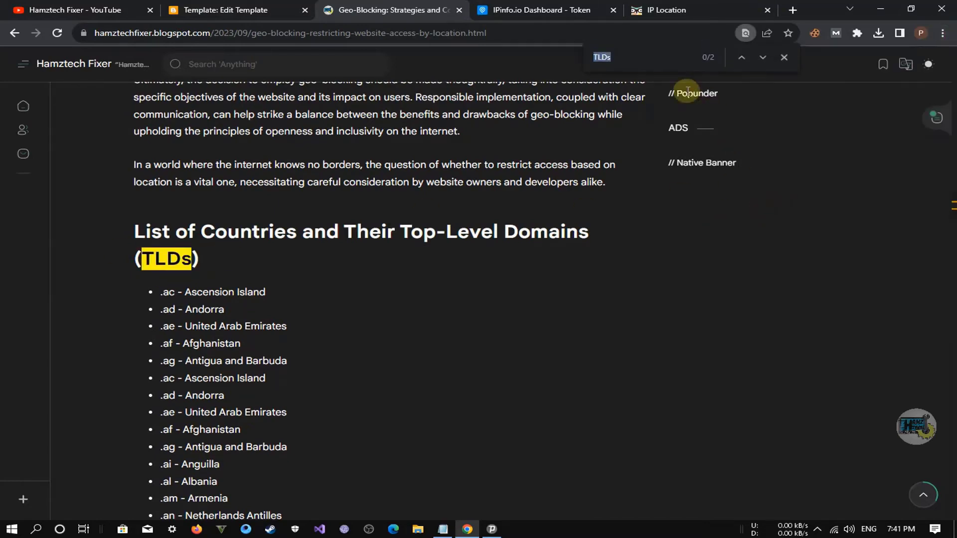
key(BackSpace)
right_click(614, 57)
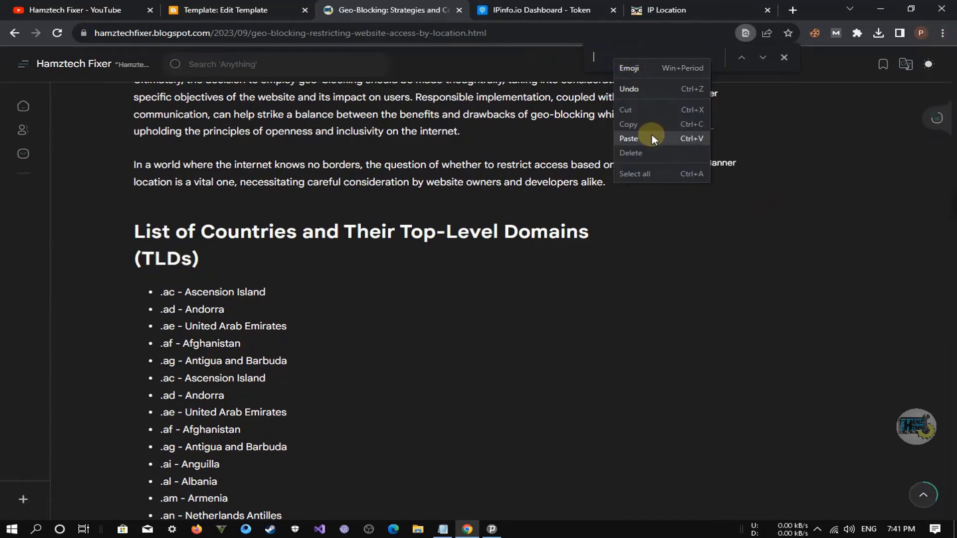
click(629, 139)
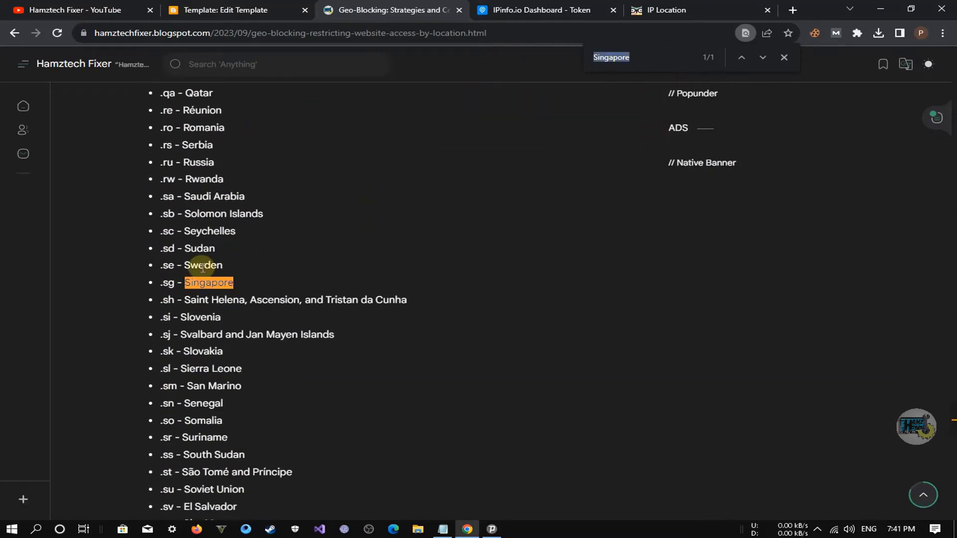
click(203, 267)
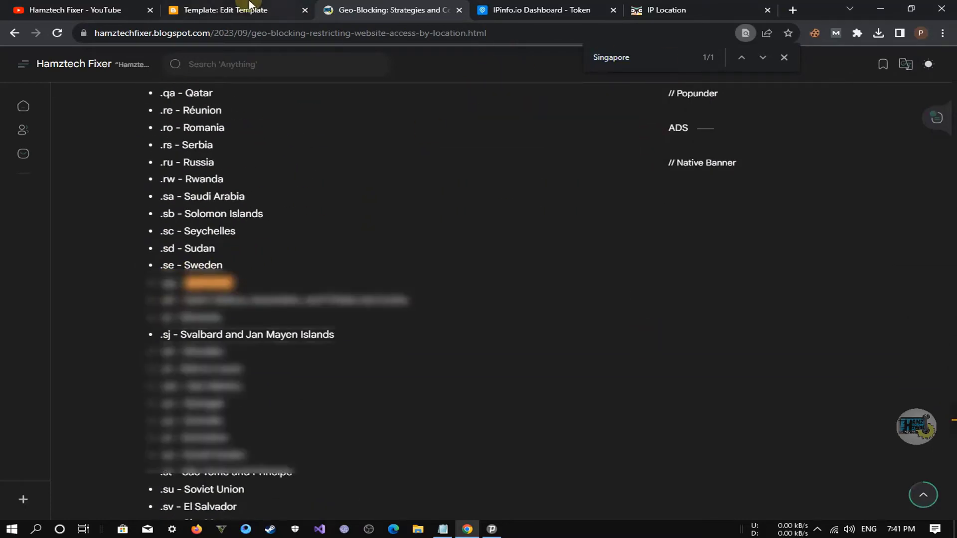
Delete the Restricted Page title line above the script in the Blogger template and save the theme
click(235, 10)
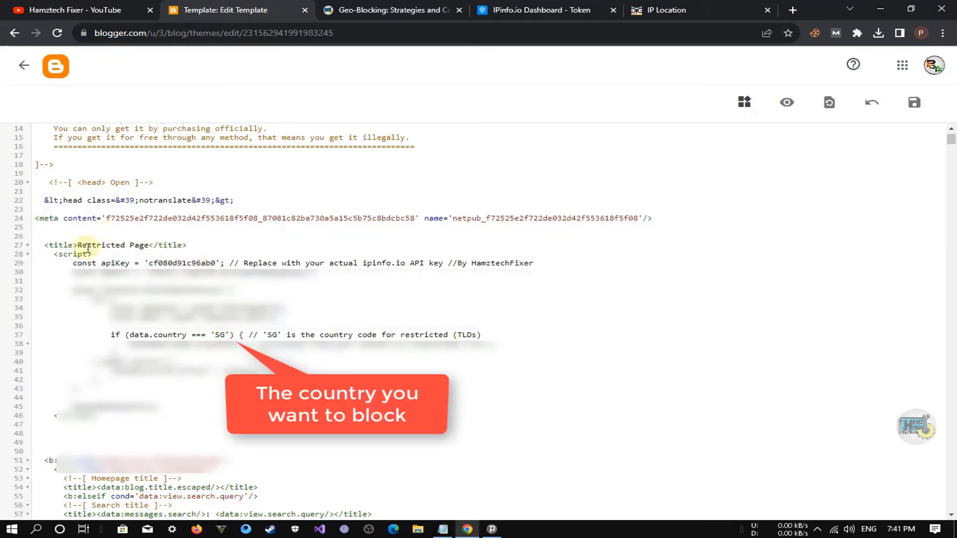
drag(212, 246, 50, 249)
key(BackSpace)
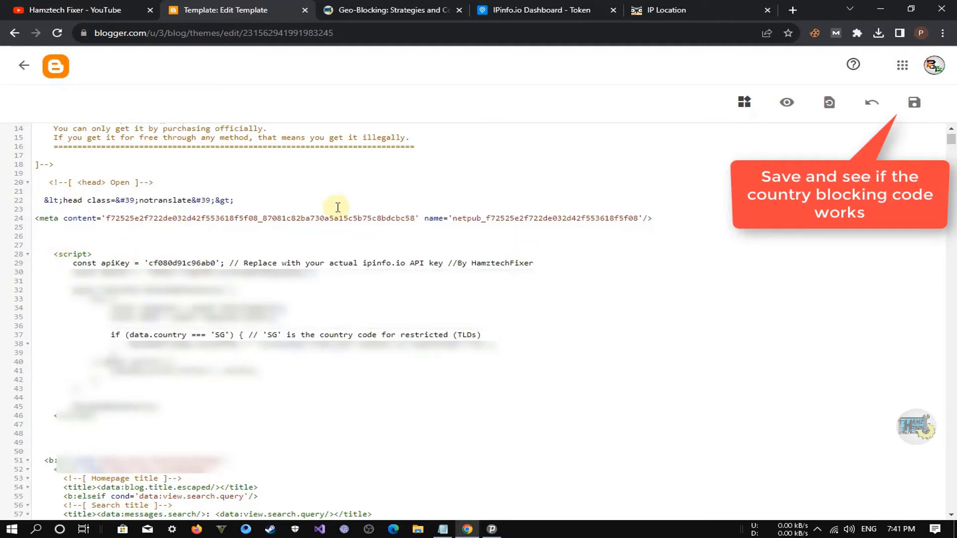
click(913, 103)
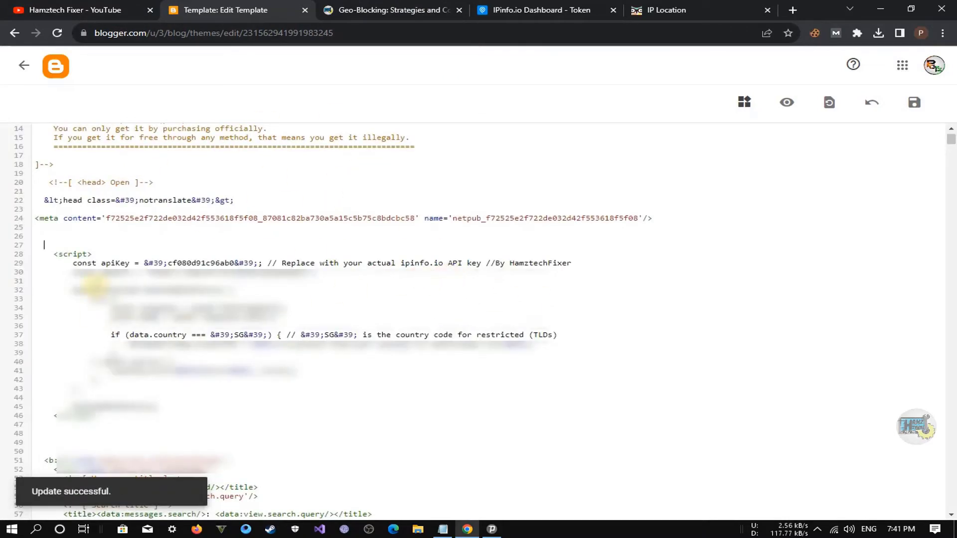
Reload the Geo-Blocking article on the blog to check whether access from the blocked country is restricted
click(364, 9)
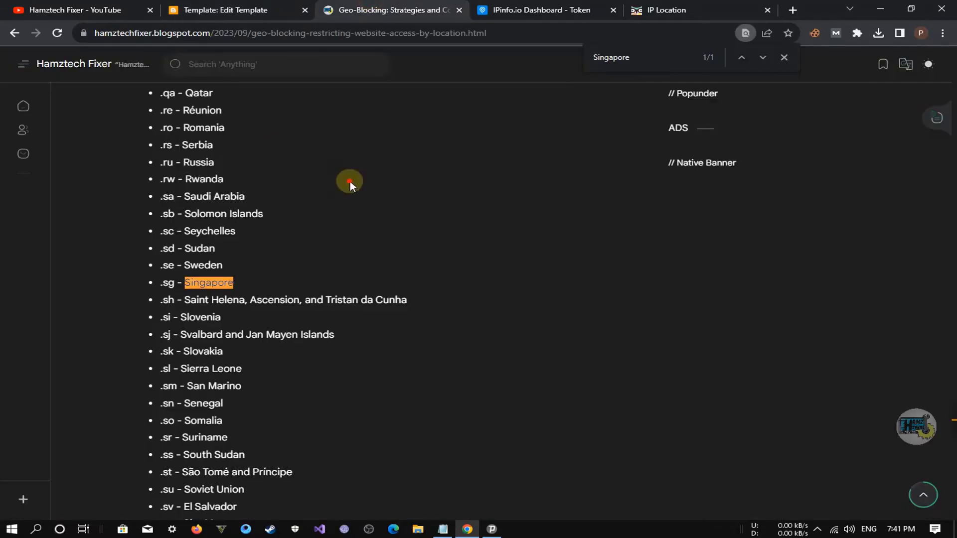
click(58, 34)
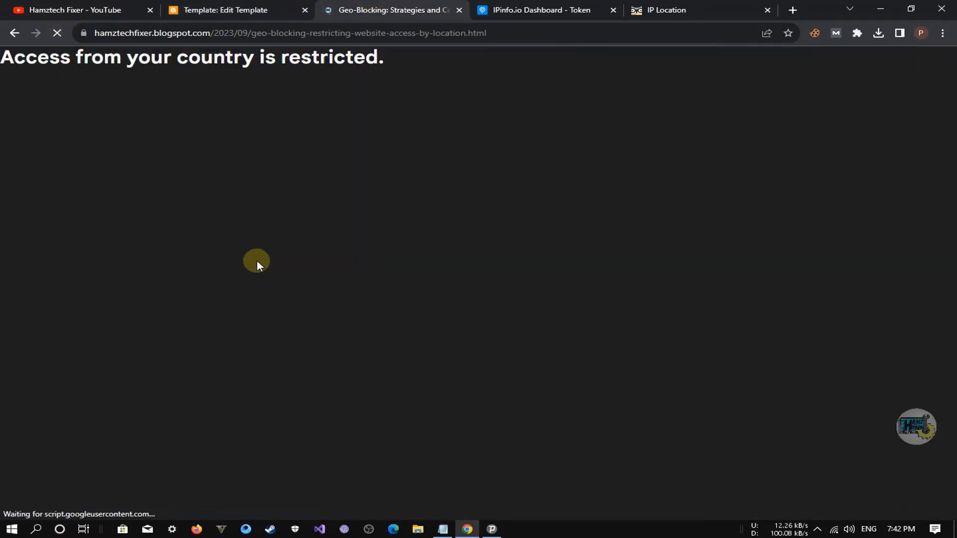
drag(5, 64, 422, 65)
click(422, 65)
drag(2, 58, 450, 46)
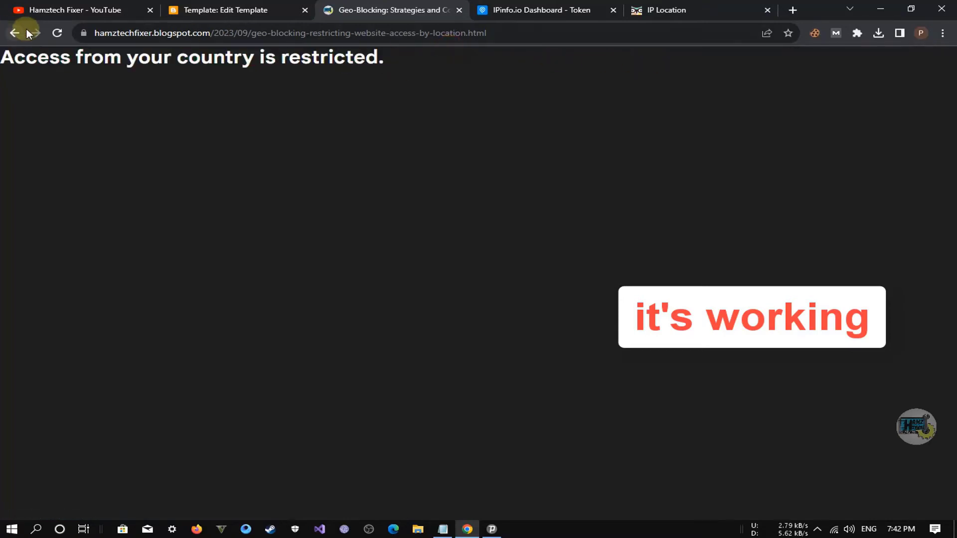
click(57, 33)
drag(434, 80, 92, 58)
click(538, 100)
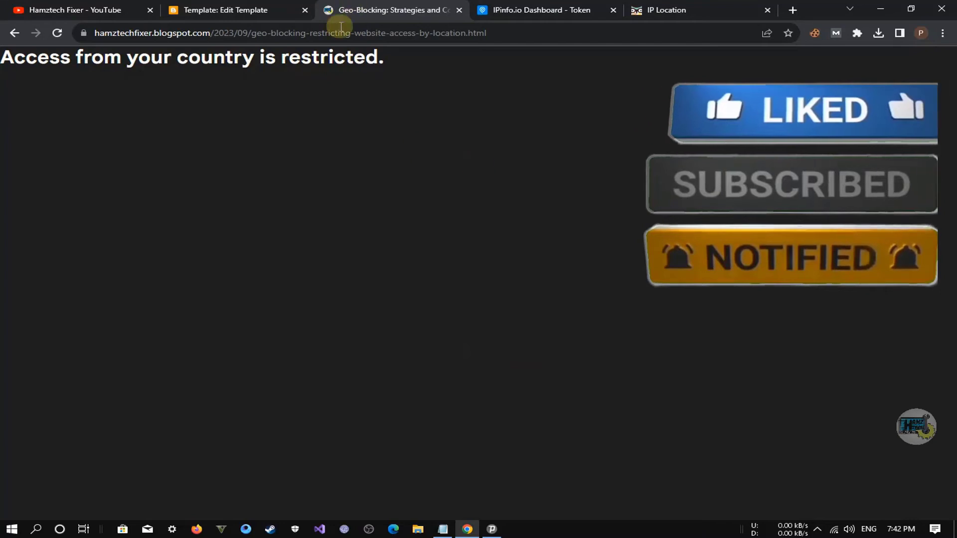
Try to connect Psiphon 3 with Japan as the server region
click(492, 529)
click(487, 481)
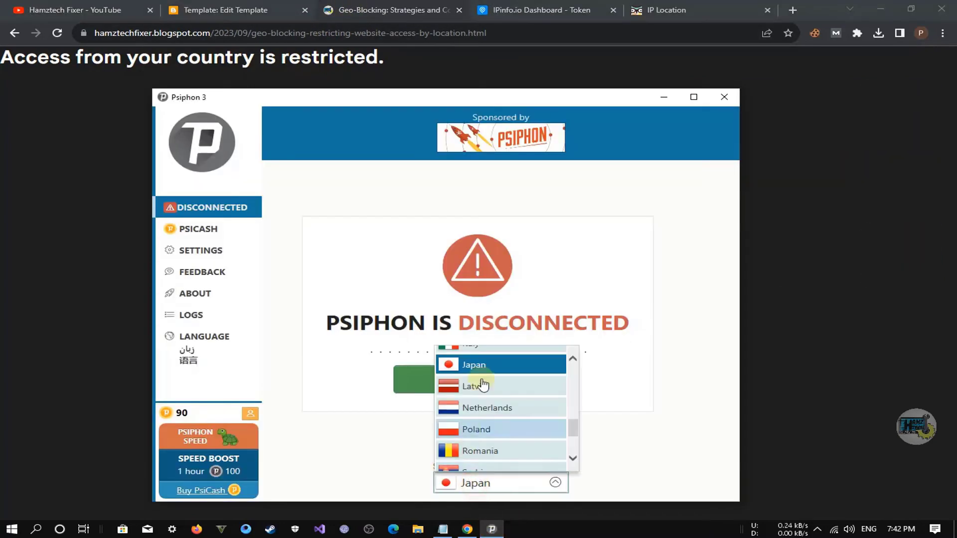
click(474, 363)
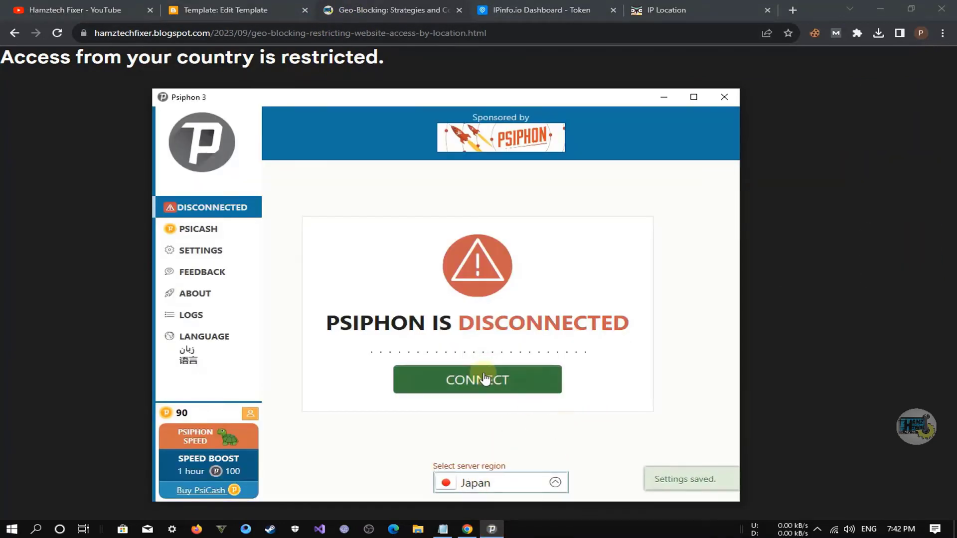
click(517, 391)
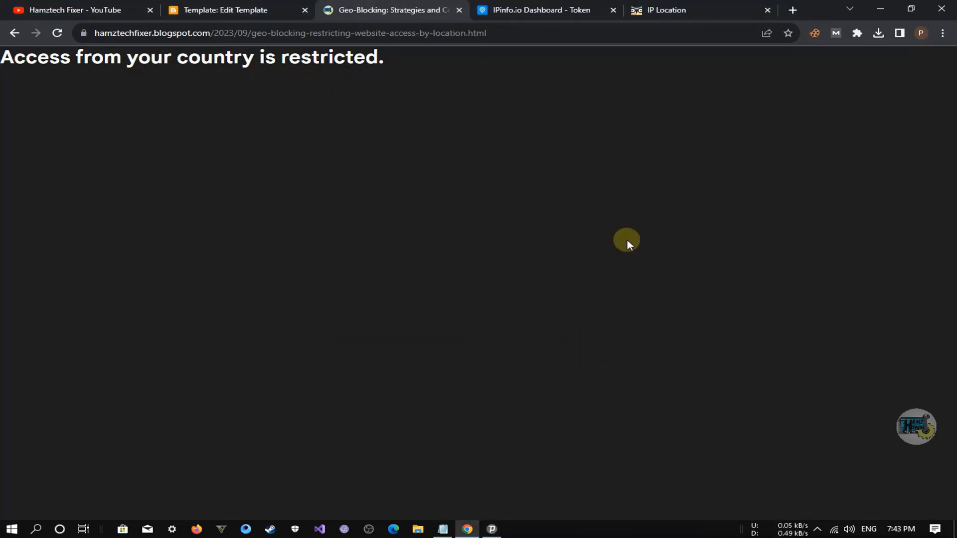
Minimize Chrome and connect Psiphon 3 through the Japan server region
click(880, 9)
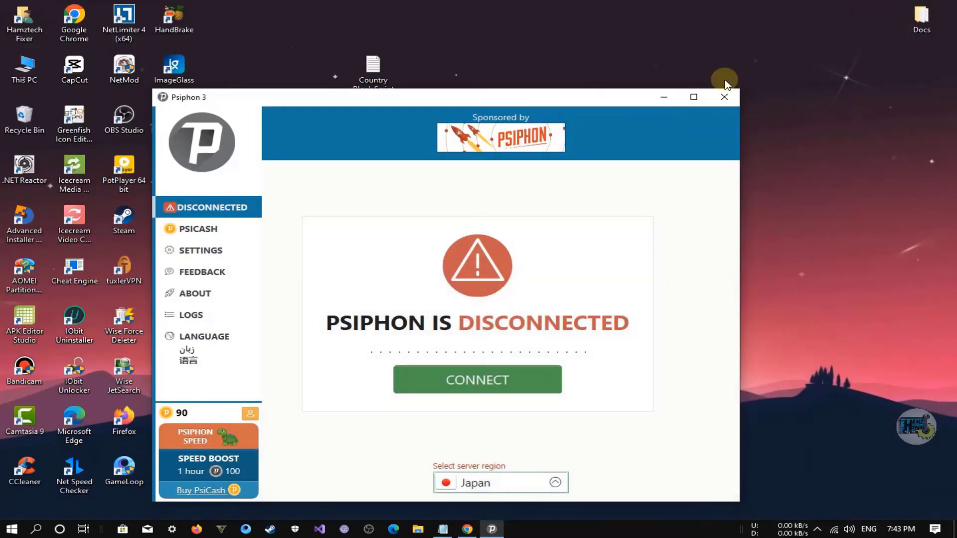
click(514, 466)
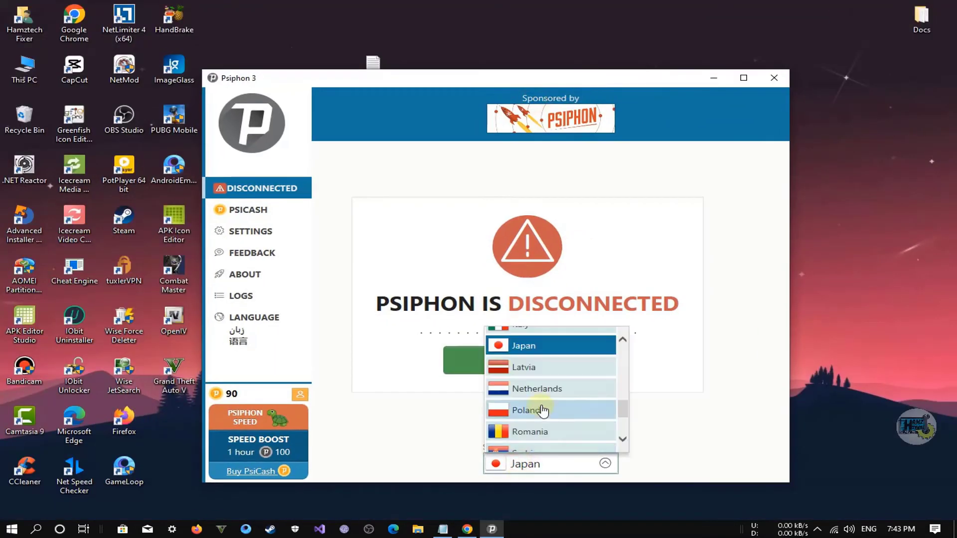
click(543, 349)
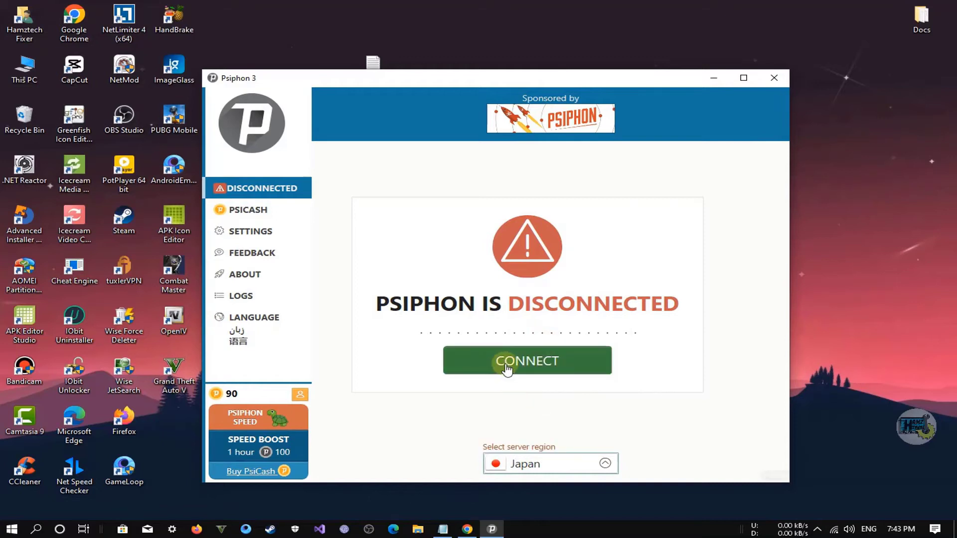
click(469, 363)
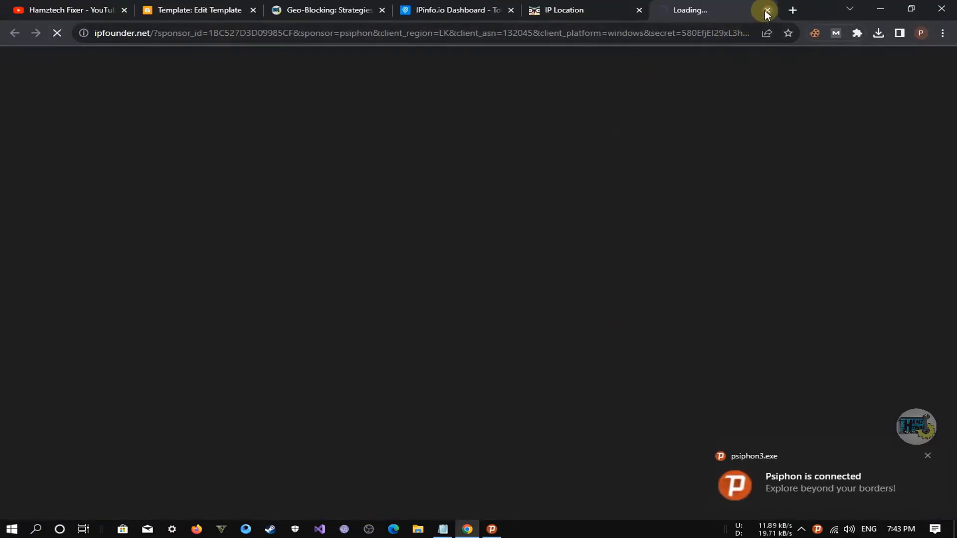
Check the connection status in Psiphon and reload the IP Location page in Chrome to look up the current country
click(767, 11)
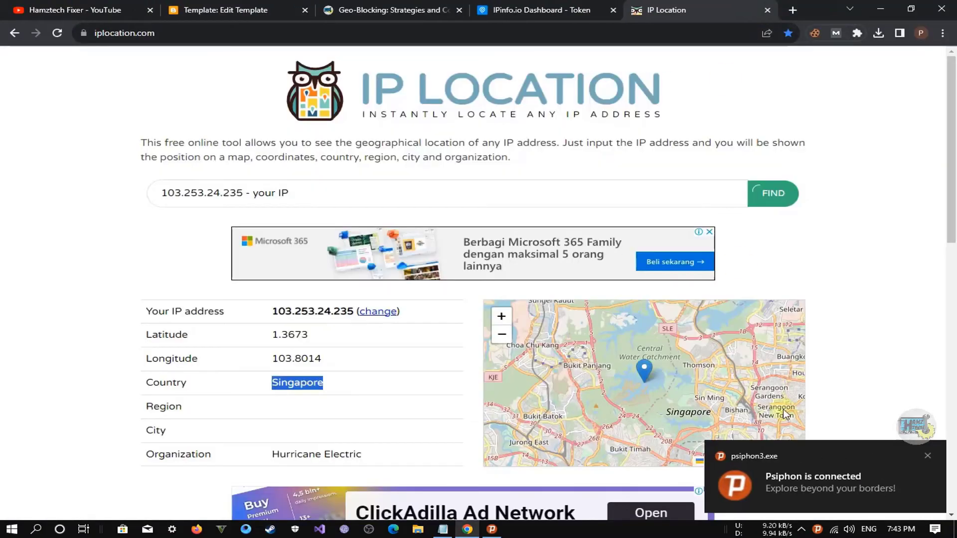
click(492, 529)
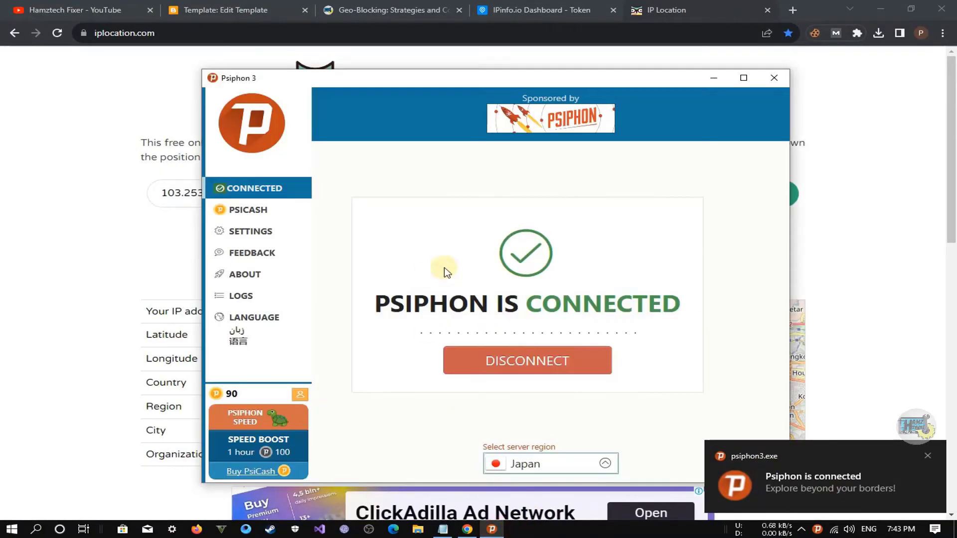
drag(519, 304, 694, 306)
click(708, 351)
click(897, 395)
click(57, 33)
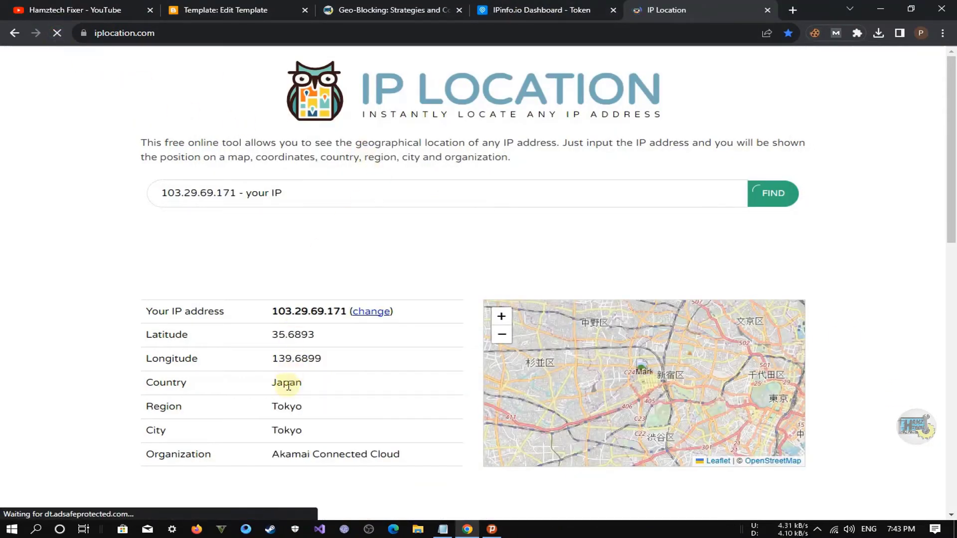
drag(271, 383, 308, 383)
click(293, 382)
Reload the Geo-Blocking article to test access from Japan, and recheck the current country on the IP Location page
click(394, 10)
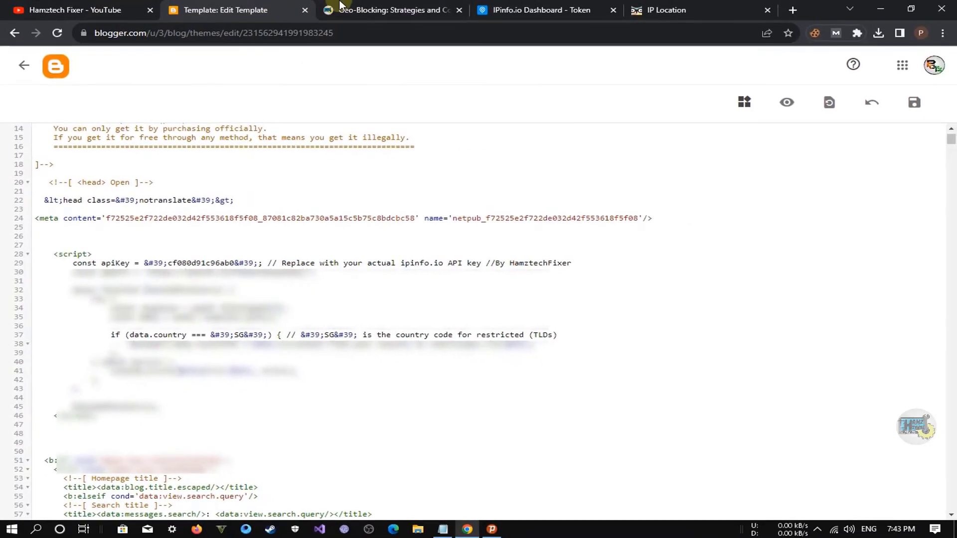
click(341, 5)
click(57, 33)
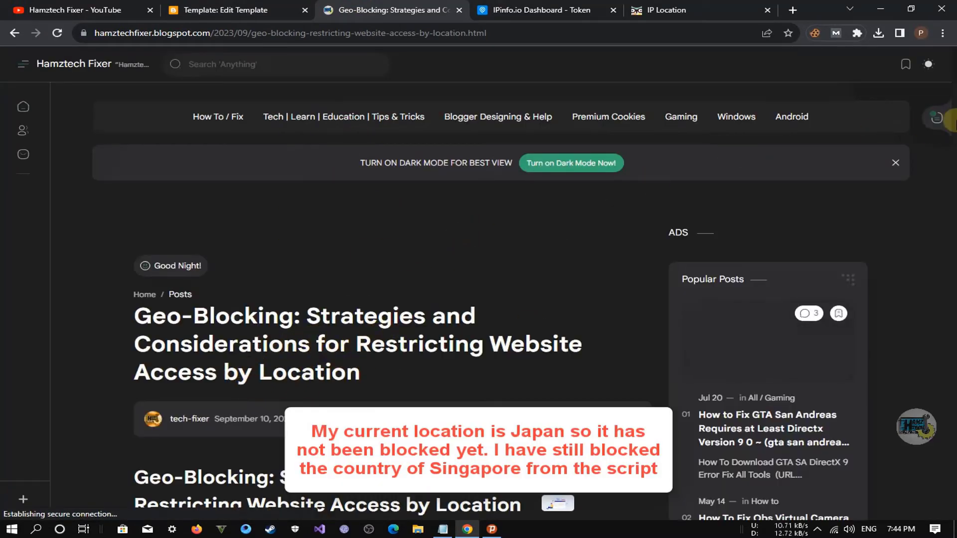
mouse_move(954, 75)
mouse_down()
mouse_move(953, 120)
mouse_move(955, 86)
mouse_up()
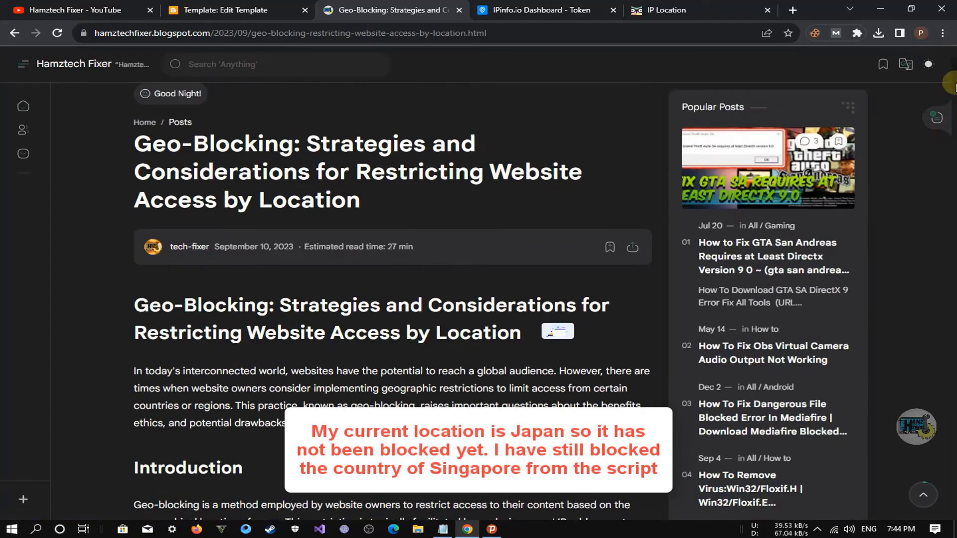
click(651, 6)
drag(269, 383, 303, 388)
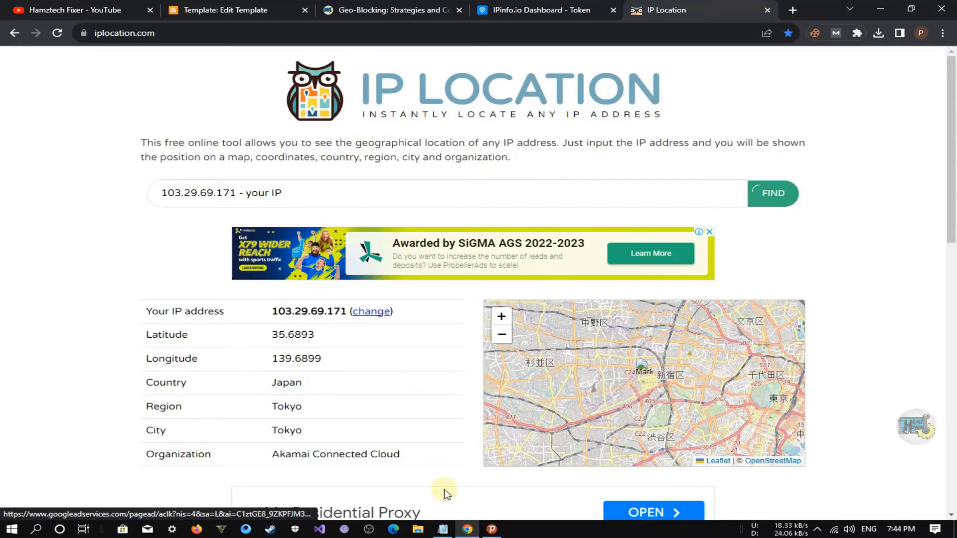
Search the Geo-Blocking article for "japan" to look up its country code
click(355, 9)
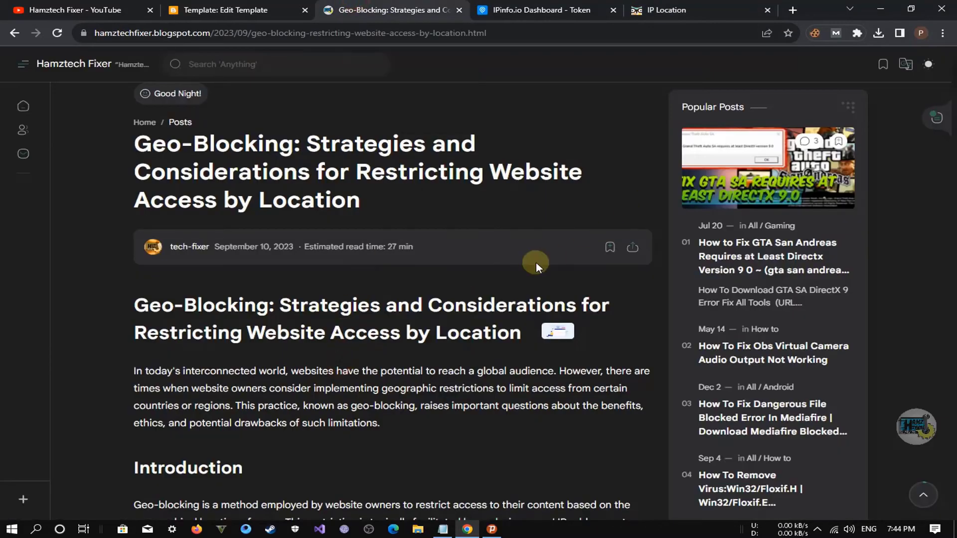
click(940, 39)
click(770, 214)
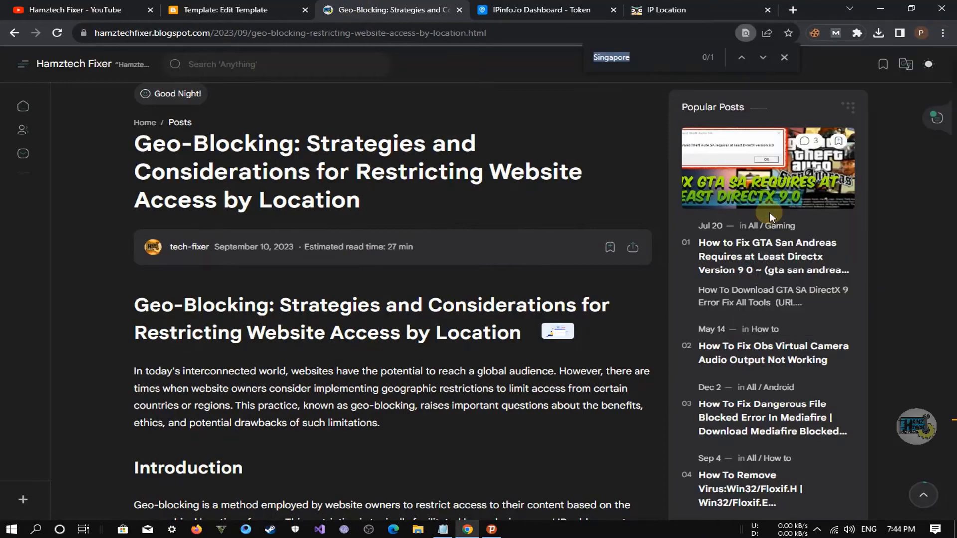
text(japan)
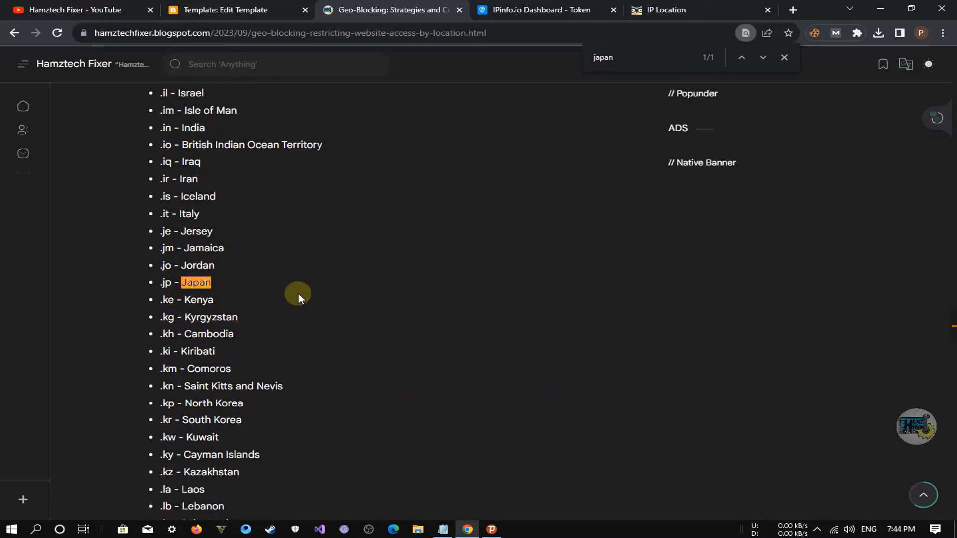
Minimize Chrome and Psiphon, and change the blocked country code to JP in the condition and comment of the Country Block script in Notepad
click(880, 8)
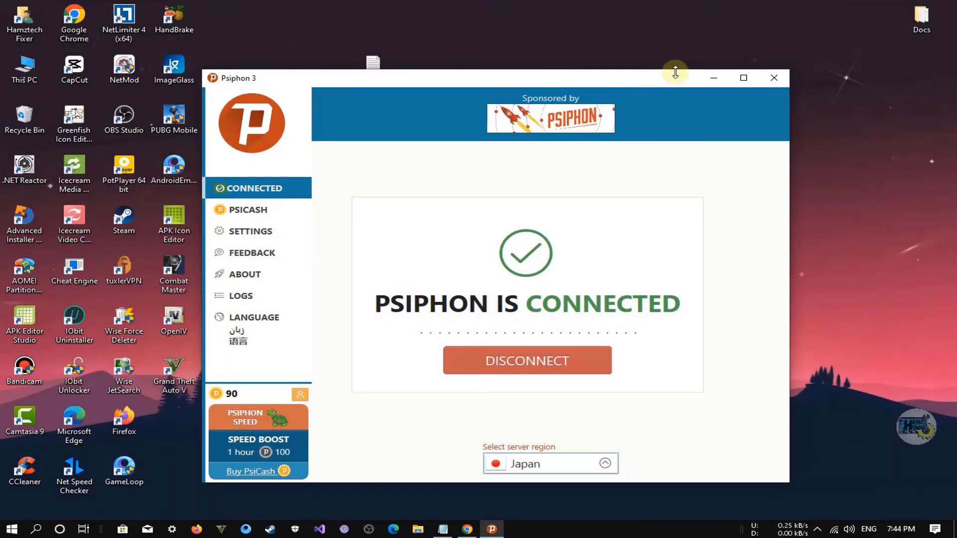
click(704, 79)
click(444, 528)
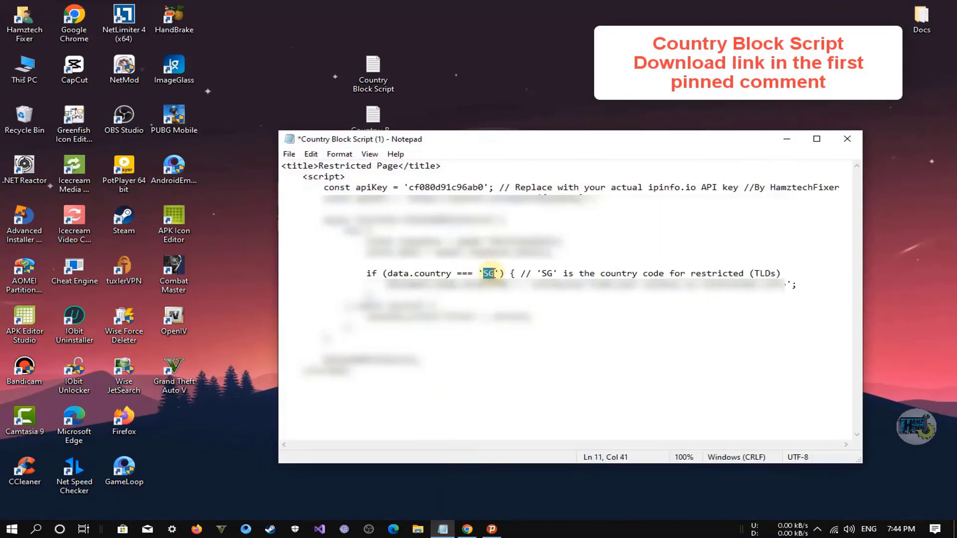
text(JP)
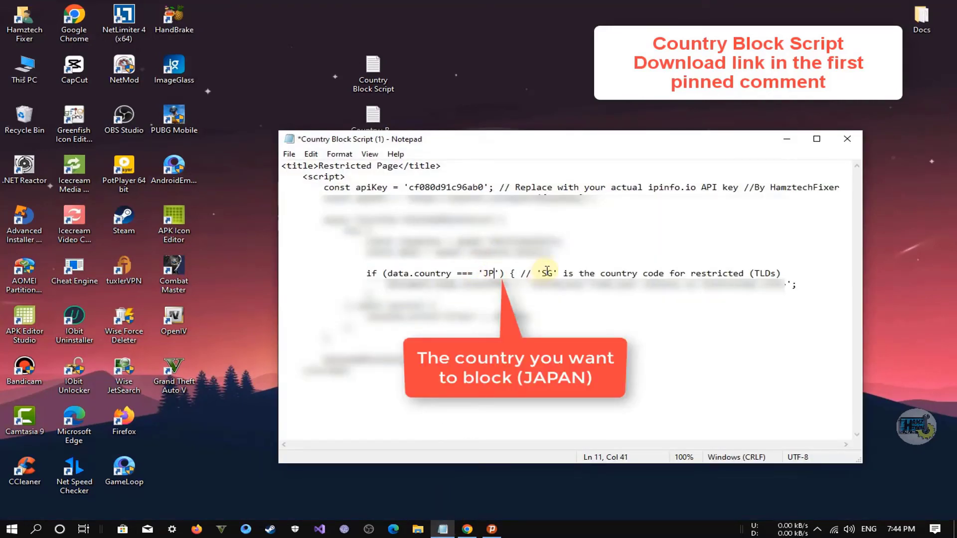
drag(542, 273, 554, 272)
text(JP)
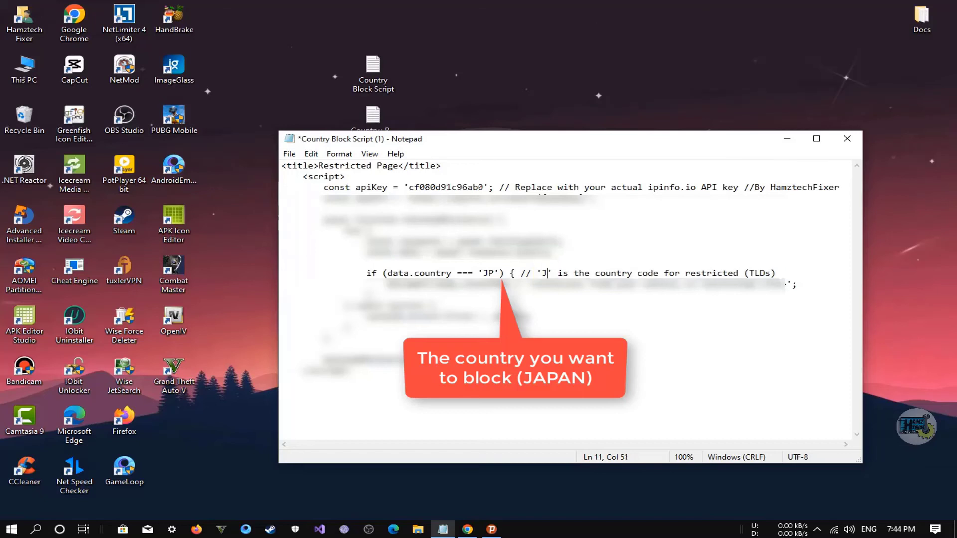
drag(796, 272, 367, 273)
click(367, 273)
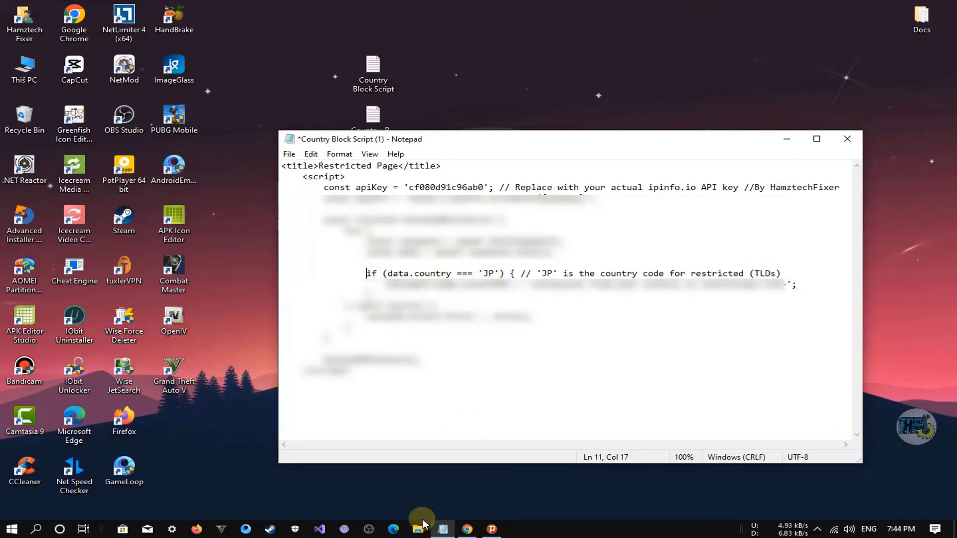
Copy the entire edited Country Block script and check its API key value
click(422, 369)
key(ctrl+a)
right_click(368, 202)
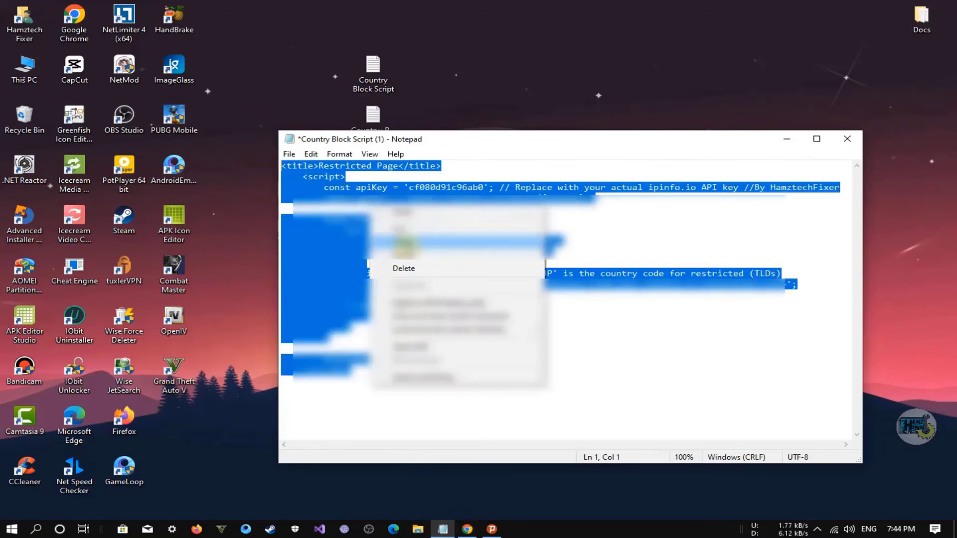
click(425, 198)
drag(406, 187, 483, 187)
click(483, 187)
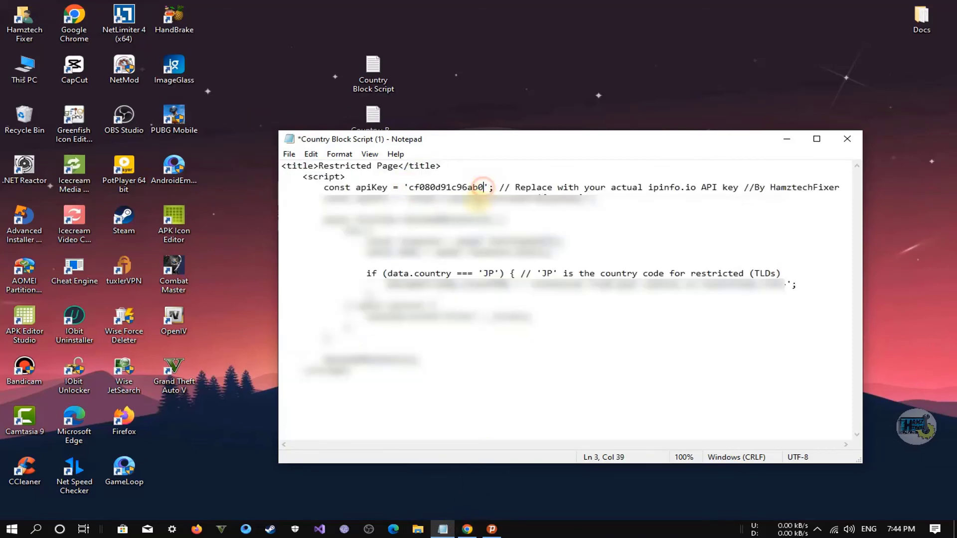
Replace the old script block in the Blogger theme HTML with the copied script, including its API key, and save the theme
click(468, 529)
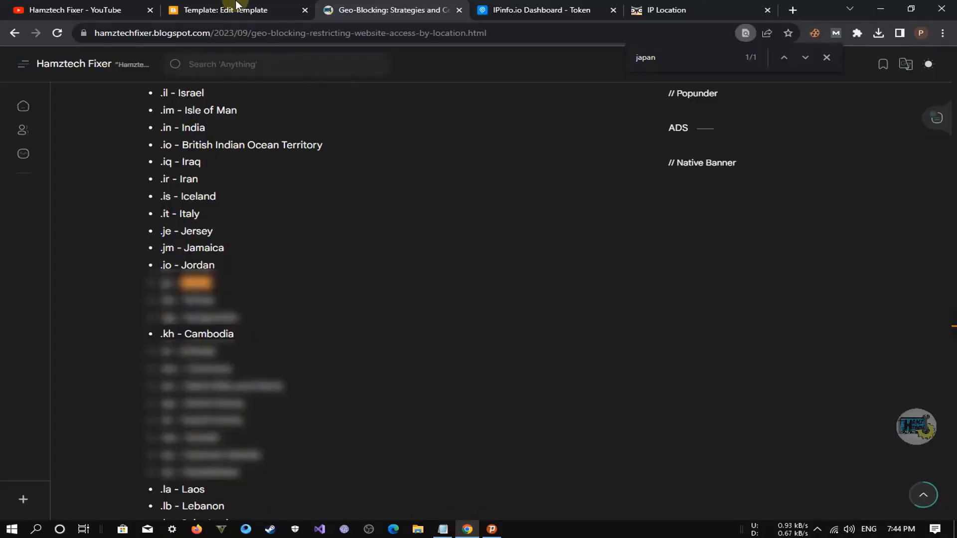
click(229, 10)
drag(95, 415, 17, 252)
right_click(150, 261)
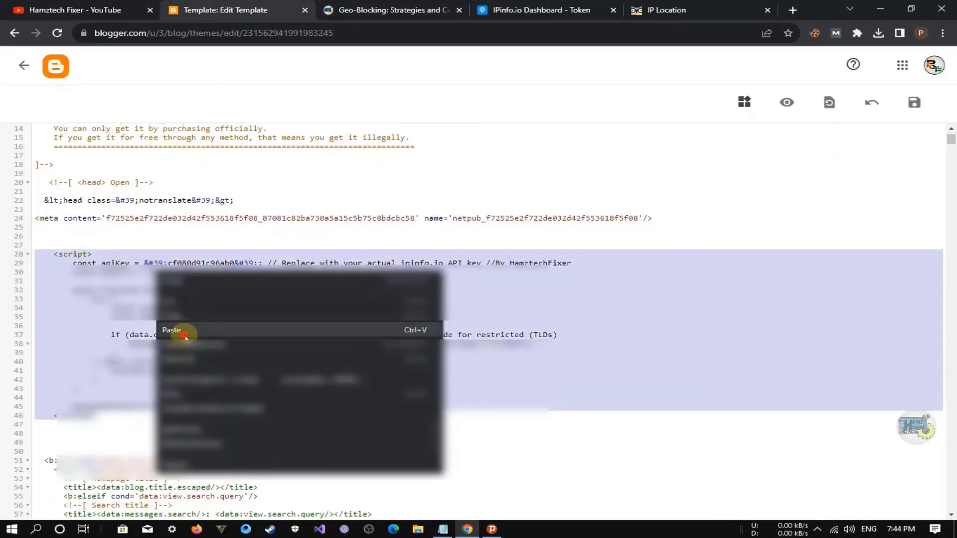
click(217, 333)
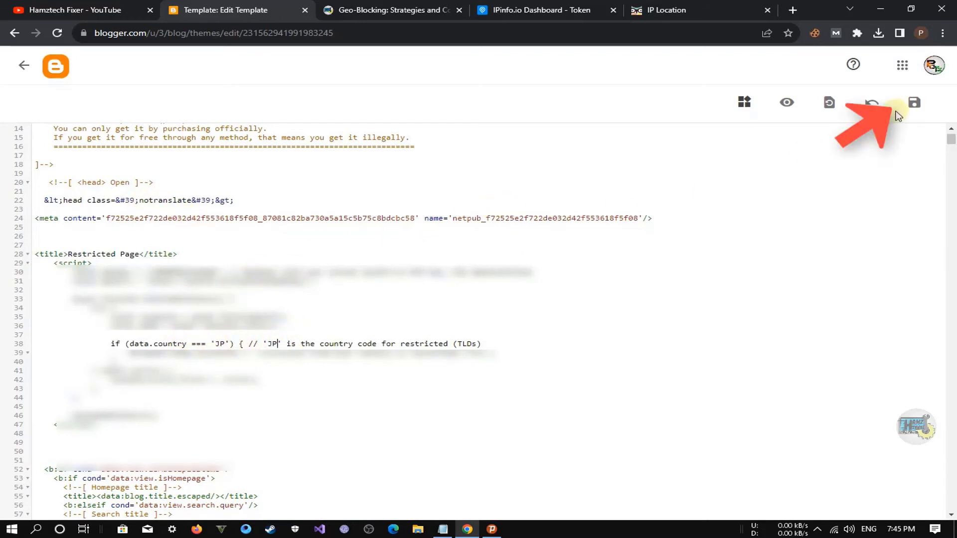
click(914, 102)
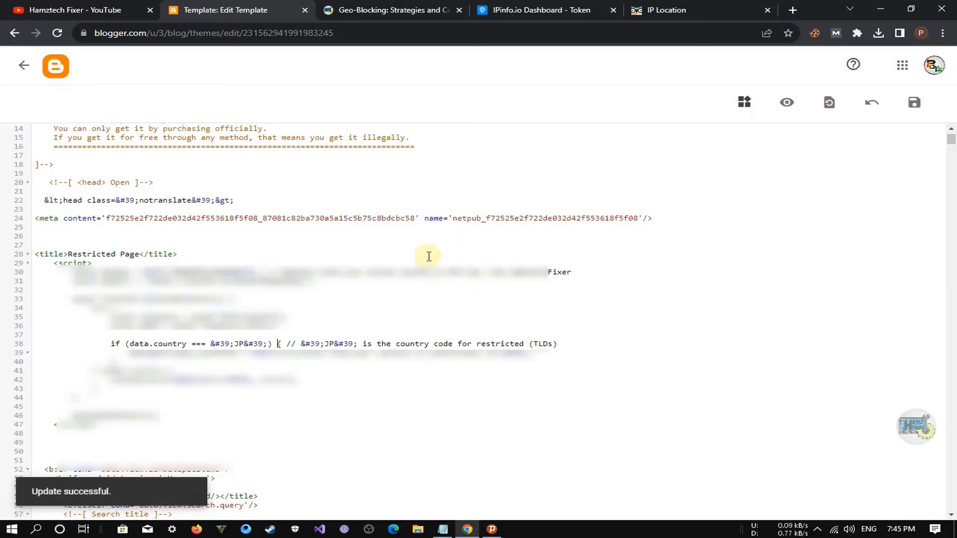
Reload the Geo-Blocking article and close the page search to check whether access from Japan is restricted
click(369, 10)
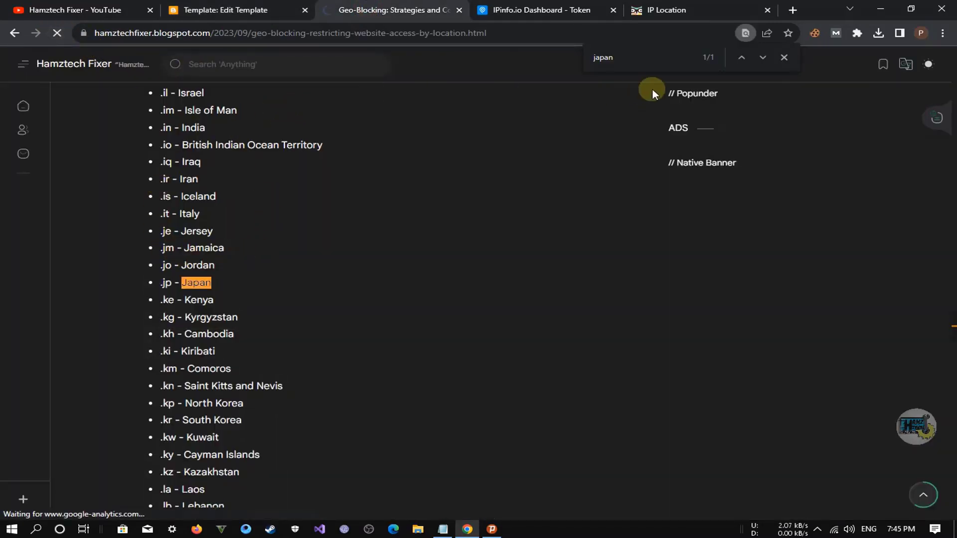
click(785, 58)
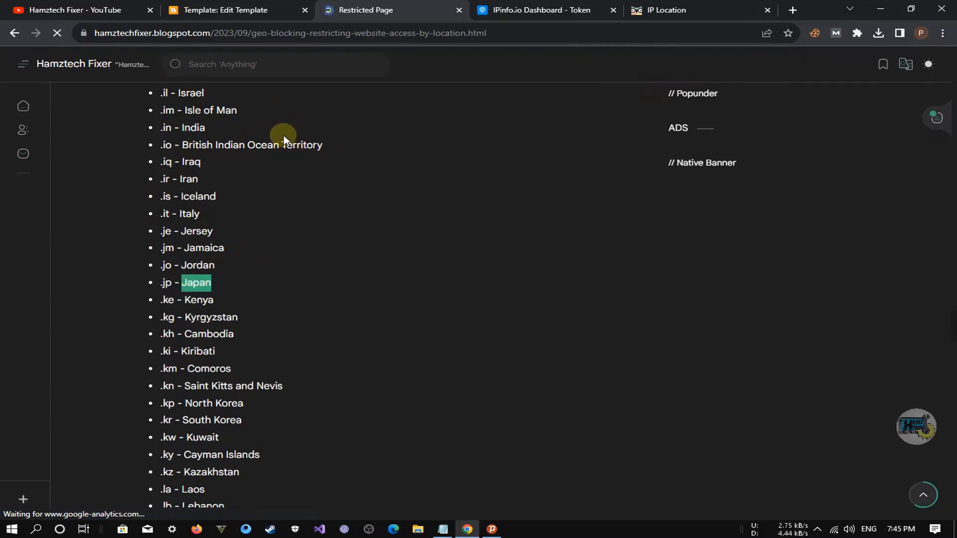
drag(1, 57, 310, 62)
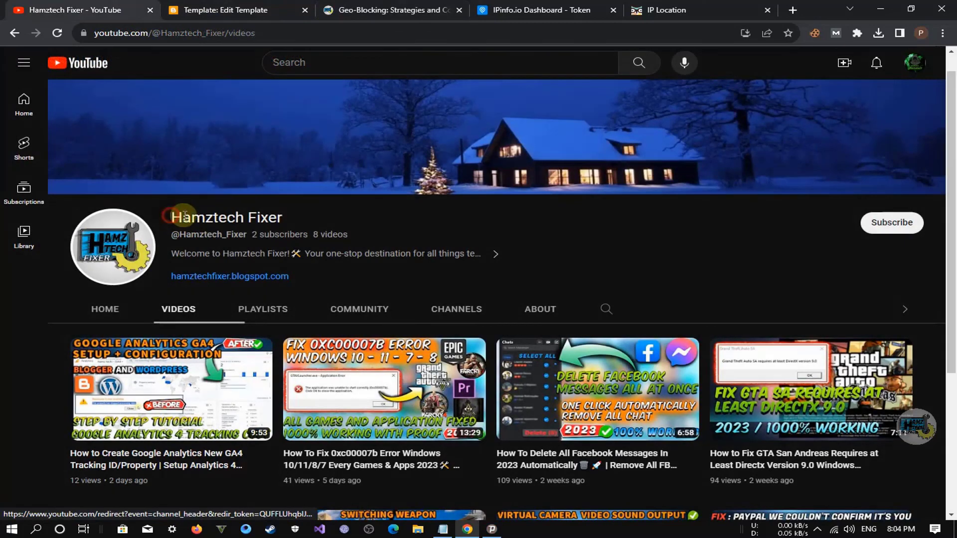
View the Hamztech Fixer YouTube channel and locate the Upfiles and Up-4ever script download links in the Geo-Blocking article
drag(185, 216, 301, 214)
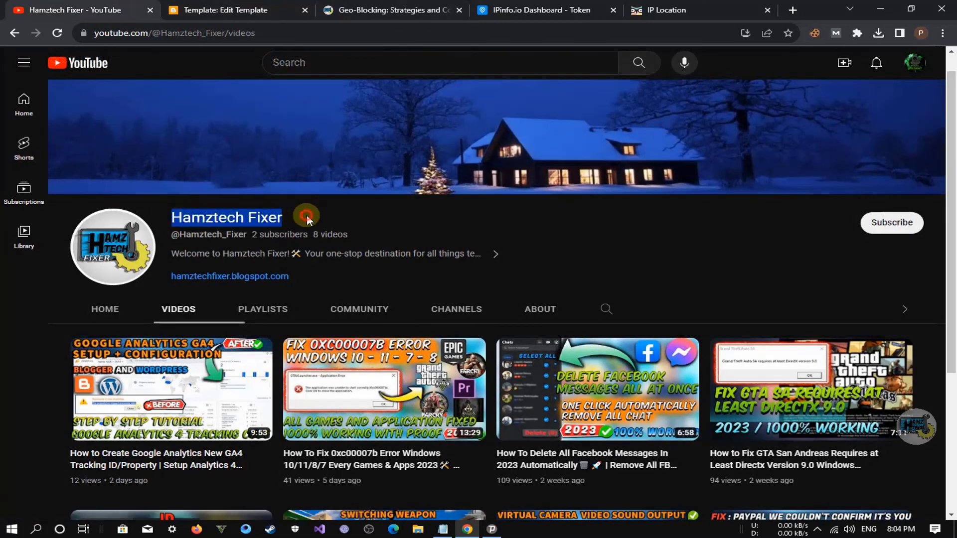
click(307, 217)
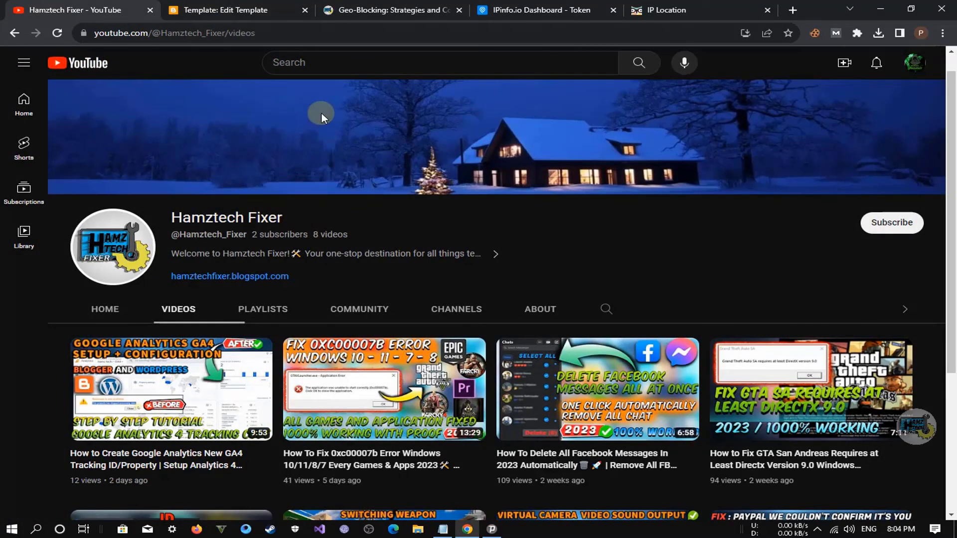
click(370, 10)
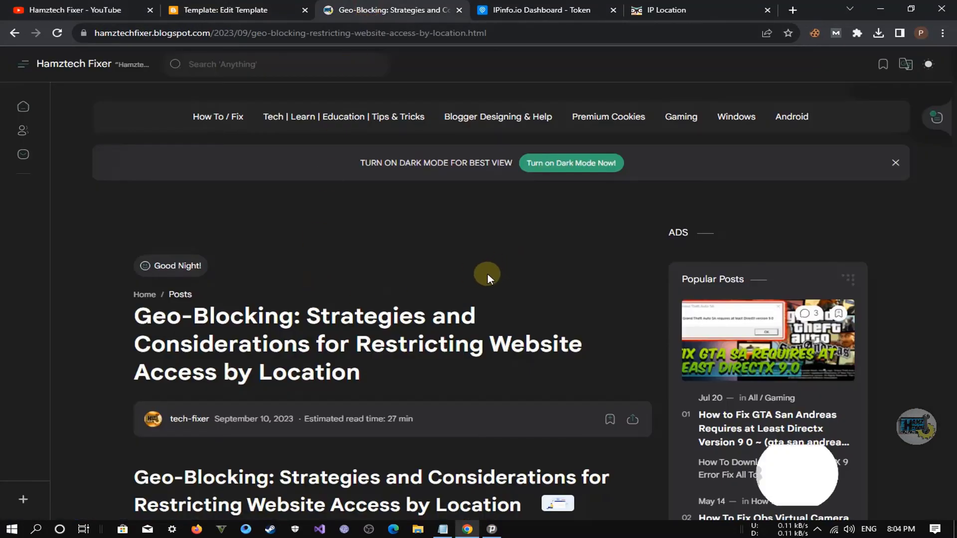
scroll(488, 275, down, 5)
drag(127, 332, 534, 327)
drag(553, 365, 95, 363)
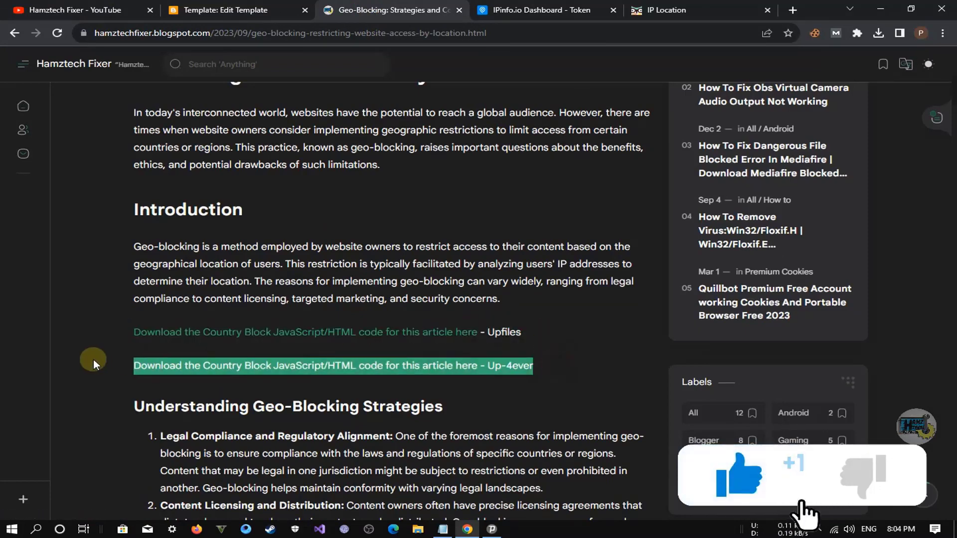
click(94, 363)
Subscribe to the Hamztech Fixer channel on YouTube
click(42, 10)
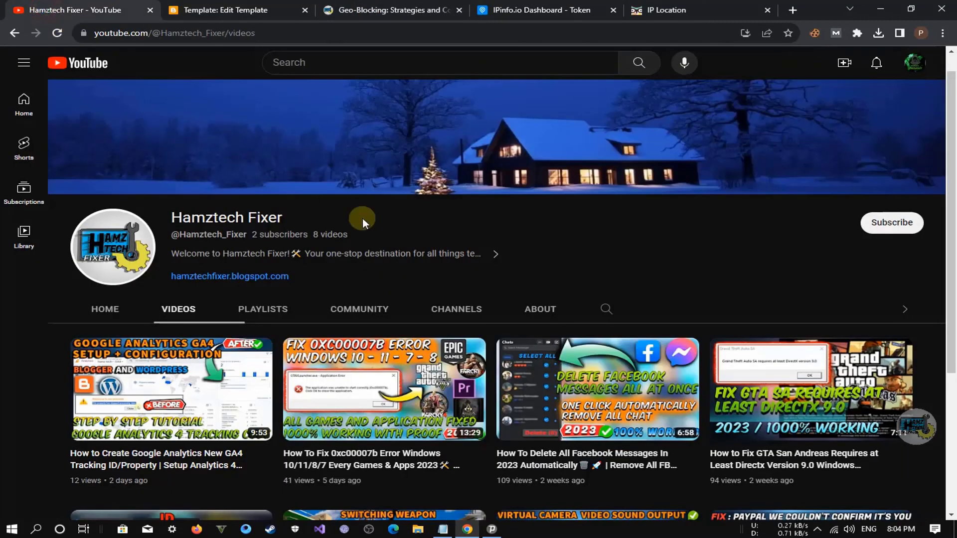
click(883, 227)
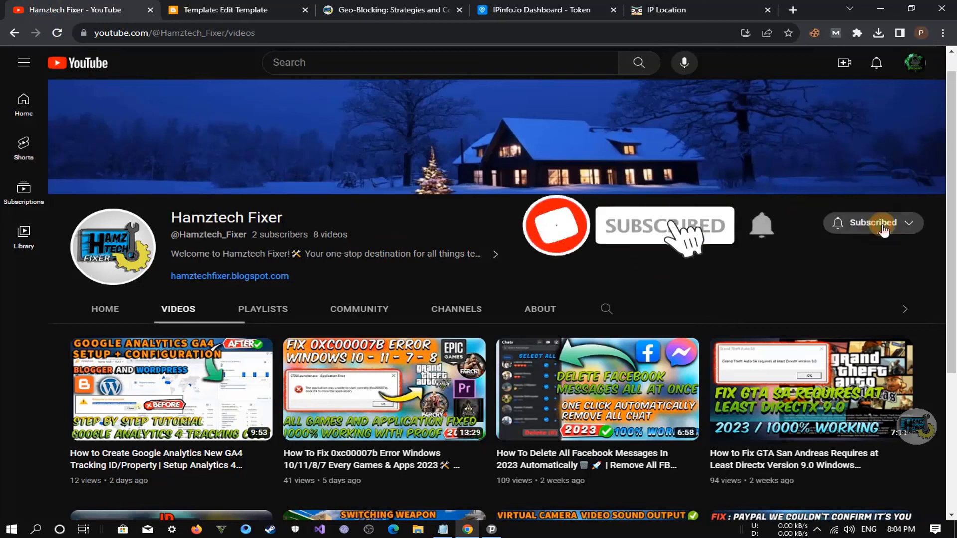